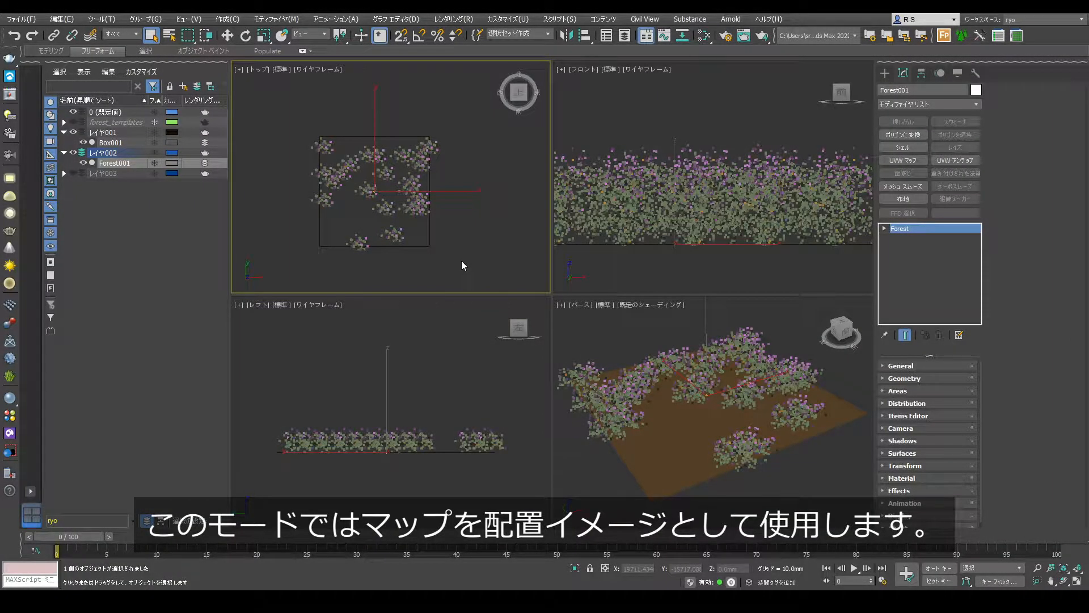
Step: Switch the forest's distribution bitmap to Grid 1 and look at the available replacement maps without choosing one
{"action": "left_click", "coordinate": [924, 403]}
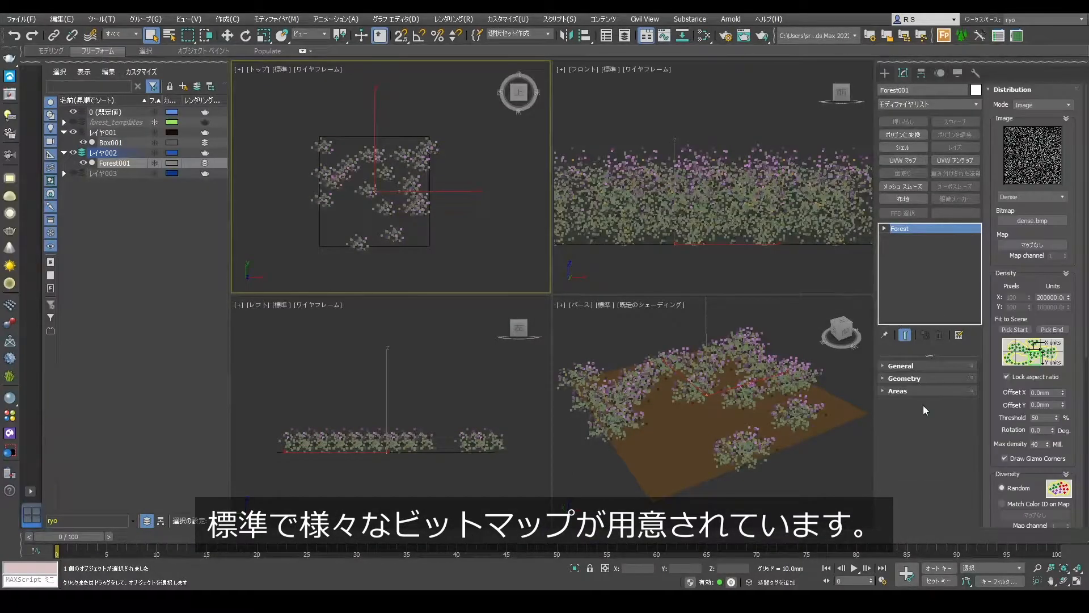
{"action": "left_click", "coordinate": [1056, 196]}
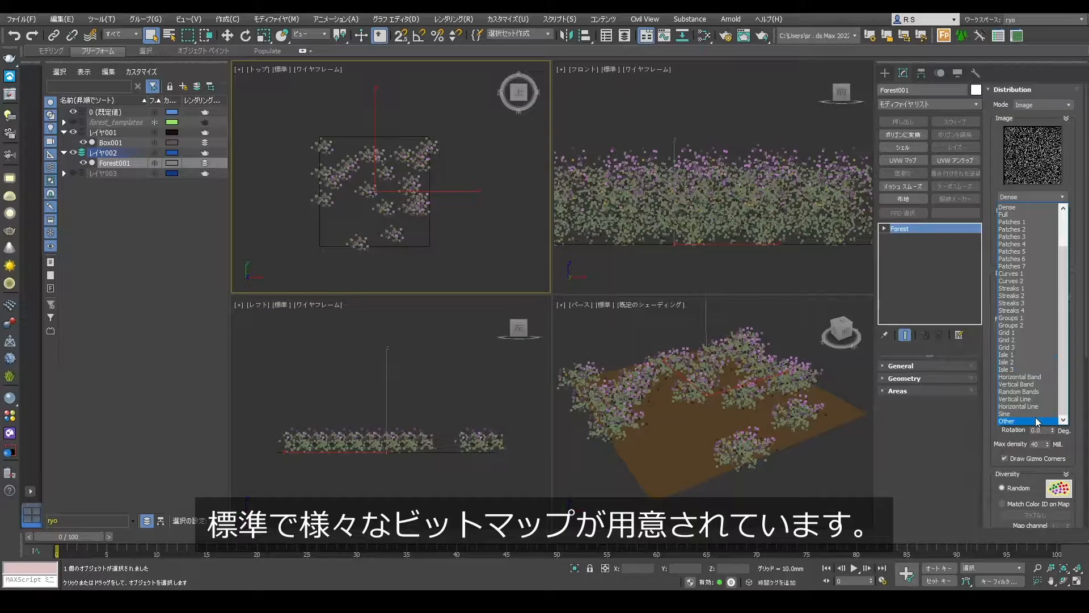
{"action": "left_click", "coordinate": [1019, 332]}
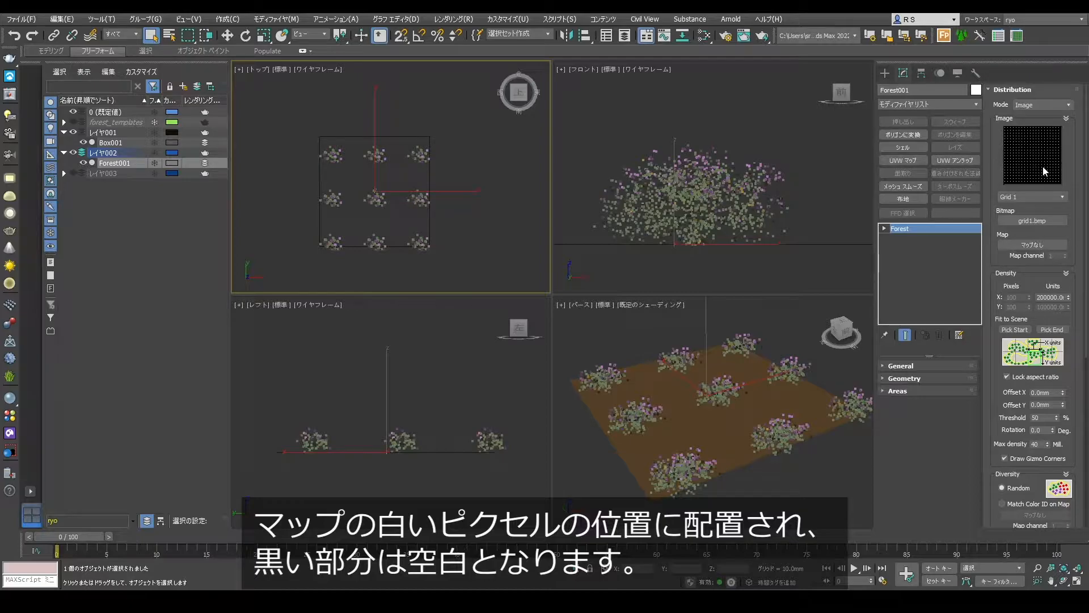
{"action": "left_click", "coordinate": [1029, 245]}
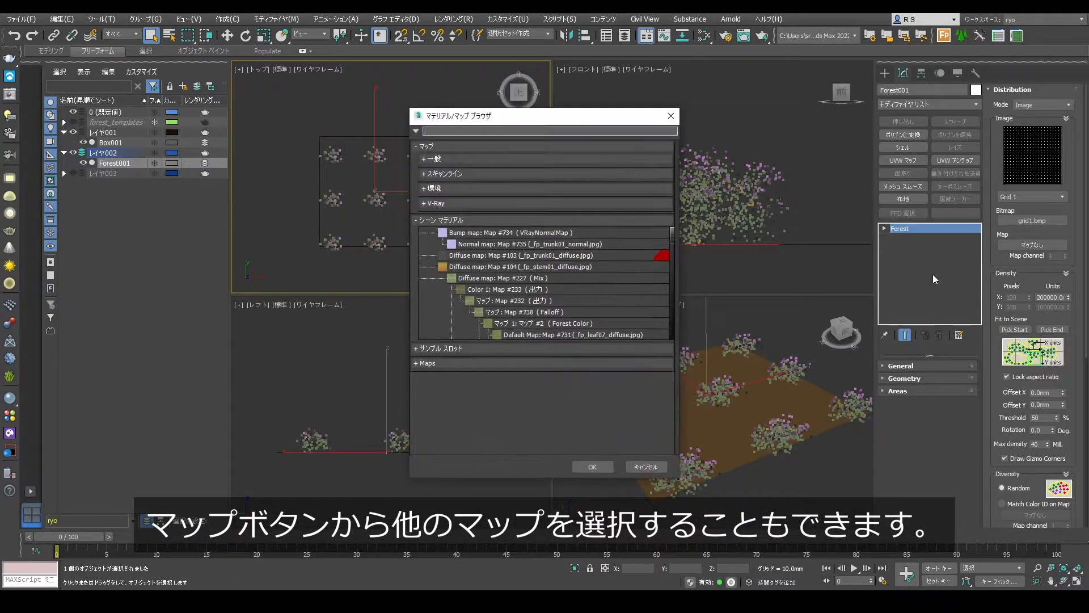
{"action": "left_click", "coordinate": [648, 467]}
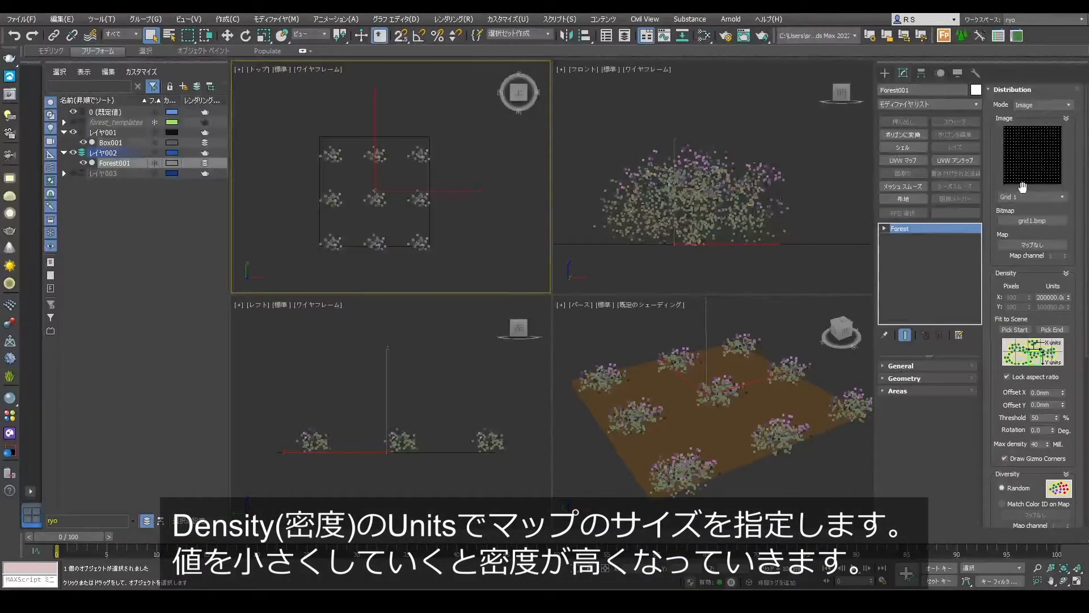
Step: Return the distribution bitmap to Dense and set the Density X Units to 188000 mm
{"action": "left_click", "coordinate": [1038, 198]}
{"action": "left_click", "coordinate": [1029, 207]}
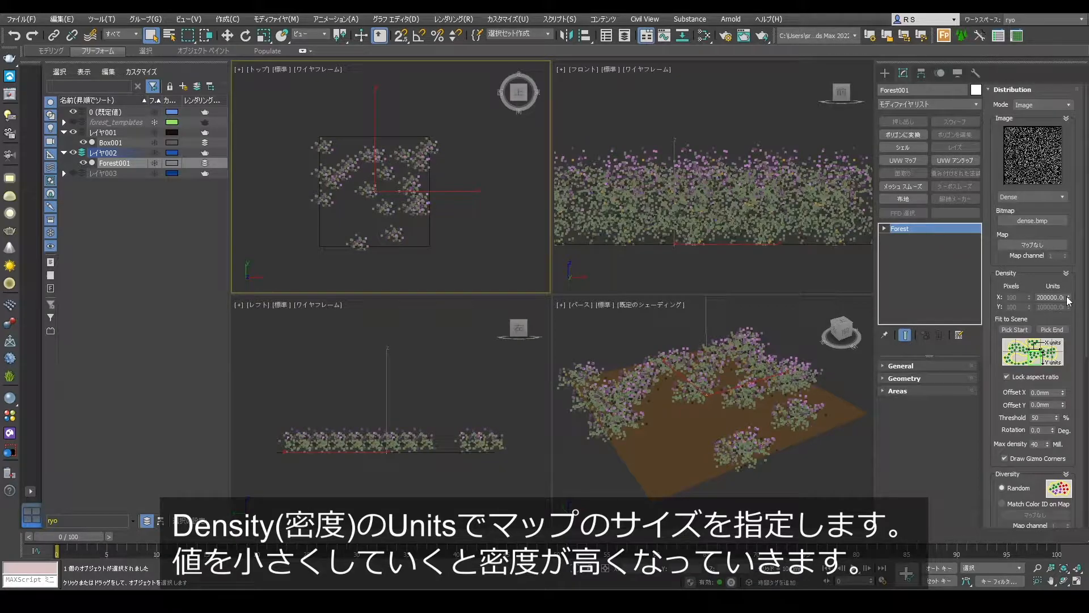
{"action": "mouse_move", "coordinate": [1069, 299]}
{"action": "left_mouse_down"}
{"action": "mouse_move", "coordinate": [1058, 327]}
{"action": "mouse_move", "coordinate": [1061, 299]}
{"action": "left_mouse_up"}
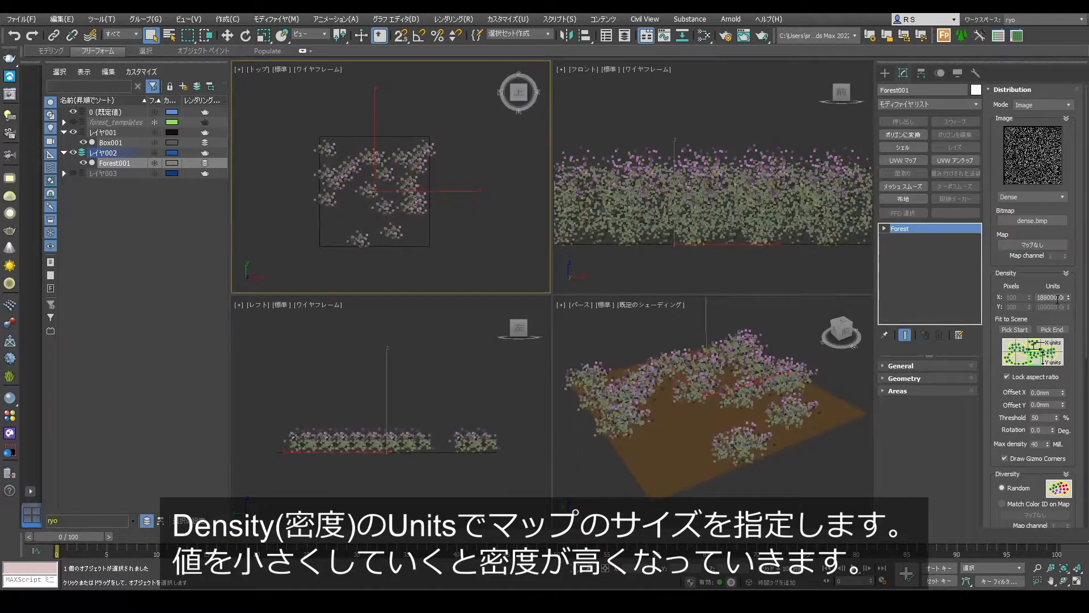
{"action": "key", "text": "w"}
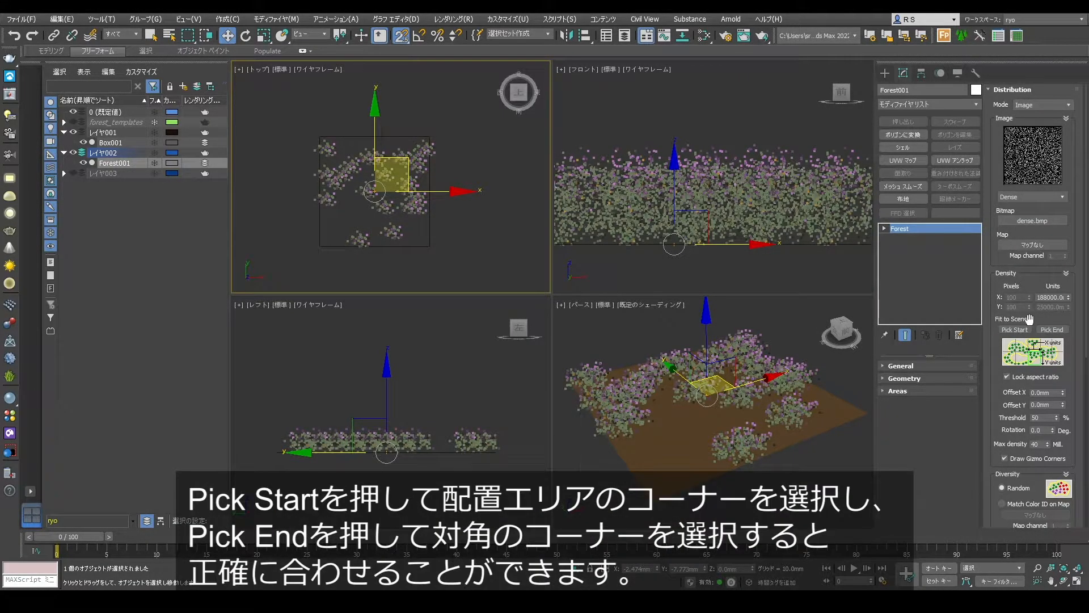
Step: Fit the distribution map to the scene by picking two diagonally opposite corners of the square area in the top view
{"action": "left_click", "coordinate": [1015, 330]}
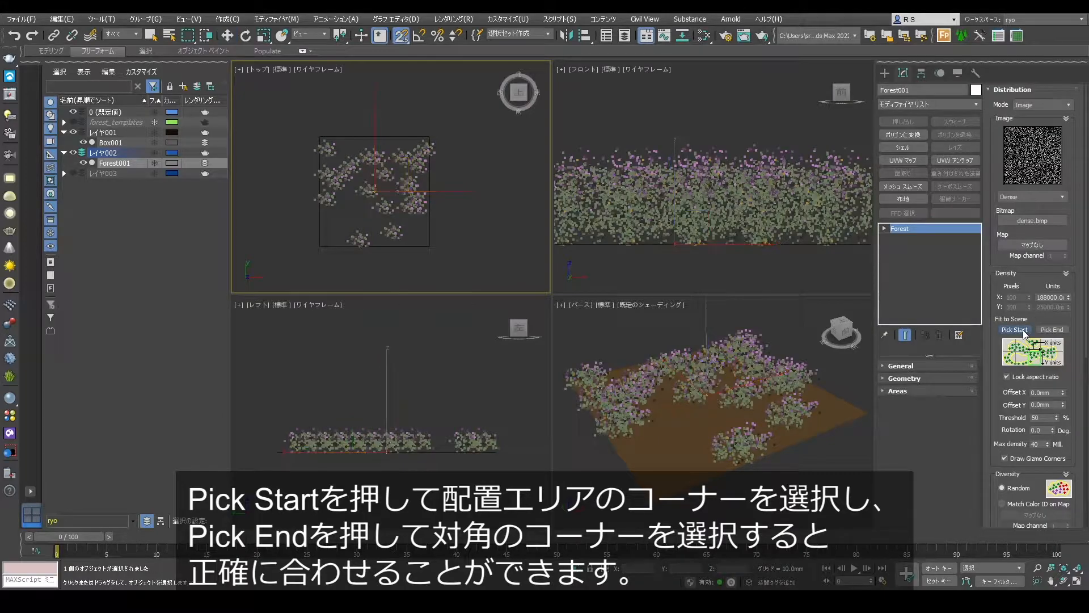
{"action": "left_click", "coordinate": [318, 135]}
{"action": "left_click", "coordinate": [1052, 330]}
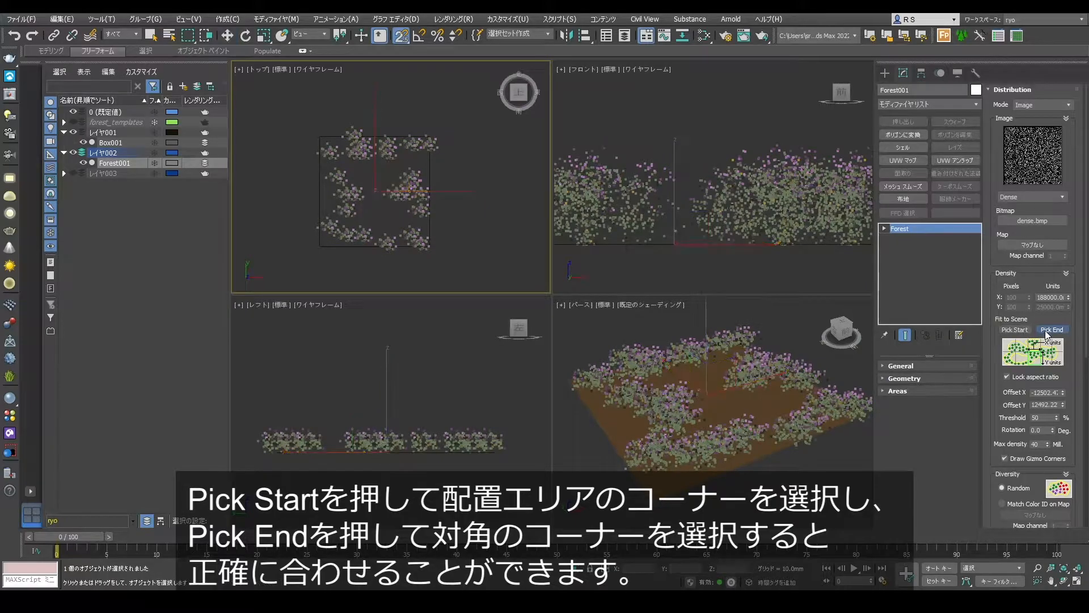
{"action": "left_click", "coordinate": [430, 247]}
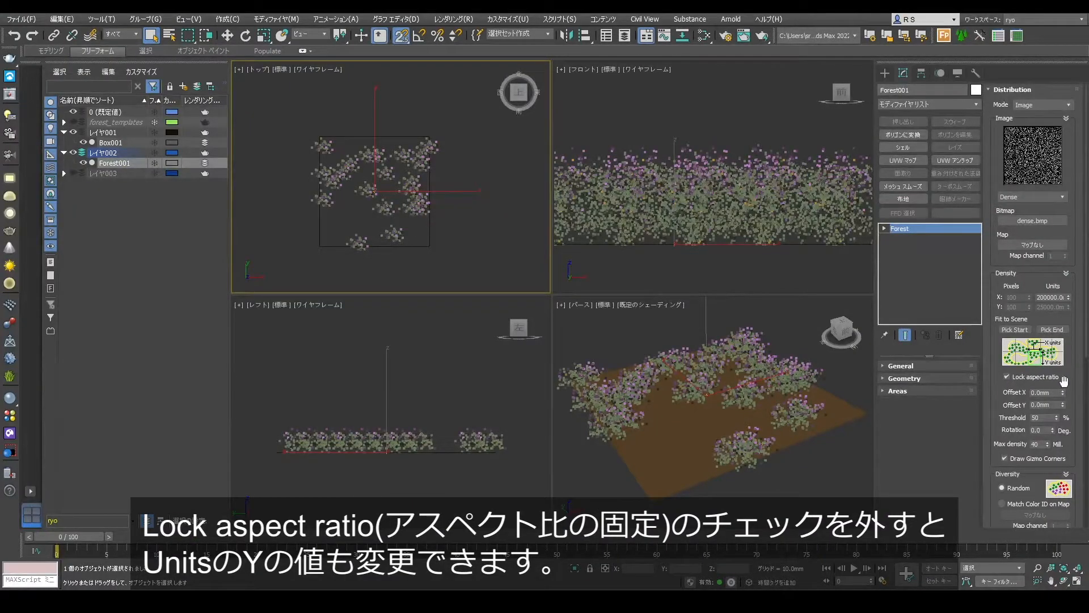
Step: Unlock the map's aspect ratio and set the Density Y Units to 97500 mm
{"action": "left_click", "coordinate": [1007, 376]}
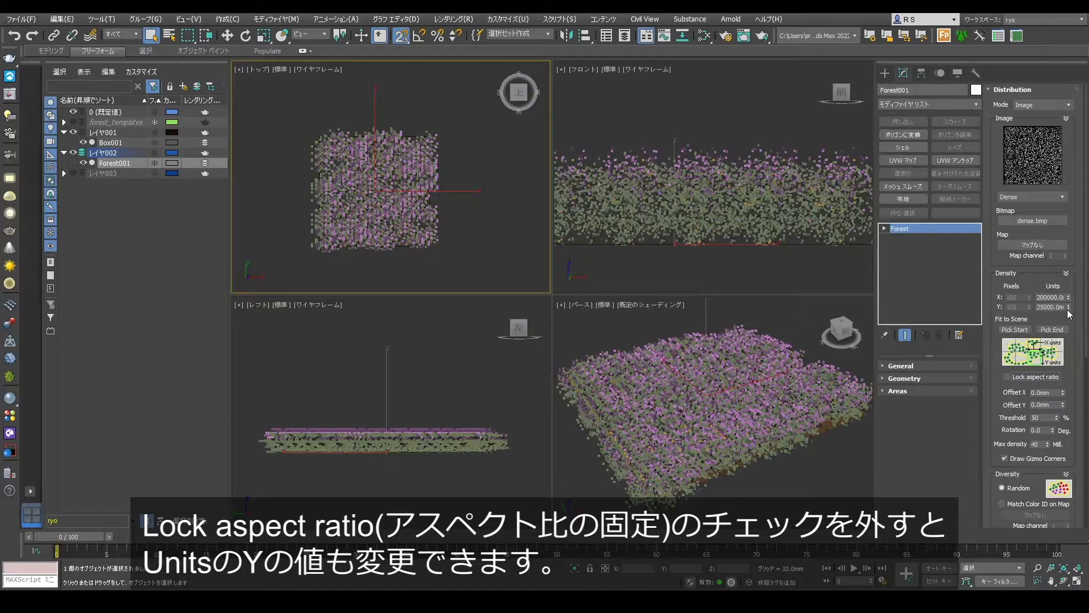
{"action": "left_click_drag", "start_coordinate": [1069, 307], "coordinate": [1057, 144]}
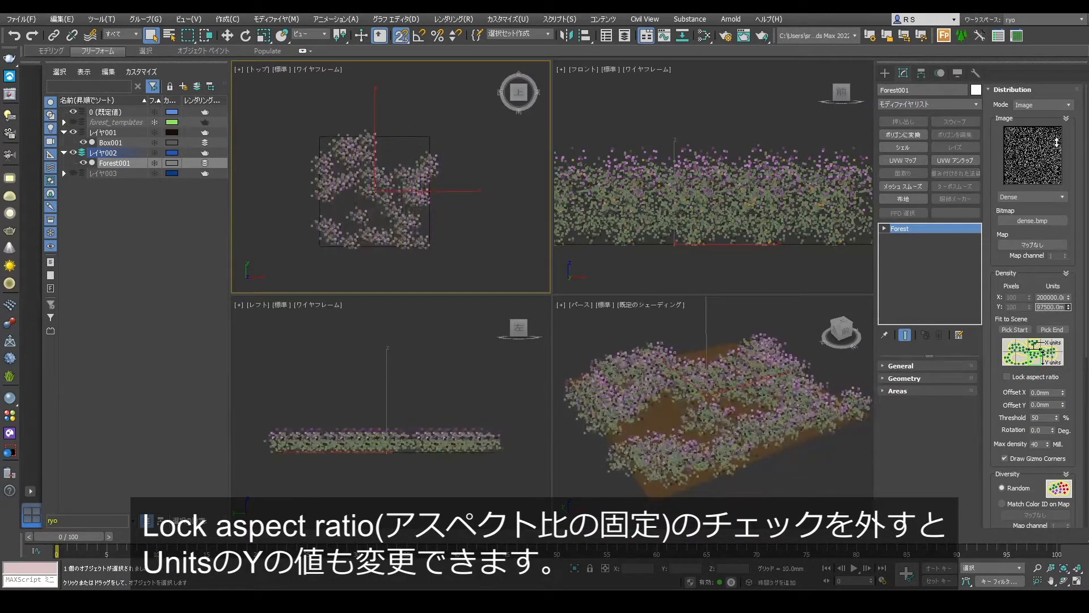
Step: Offset the distribution map by 5550 mm in X and 370 mm in Y, trying 5000 mm and 1000 mm first
{"action": "left_click", "coordinate": [1050, 392]}
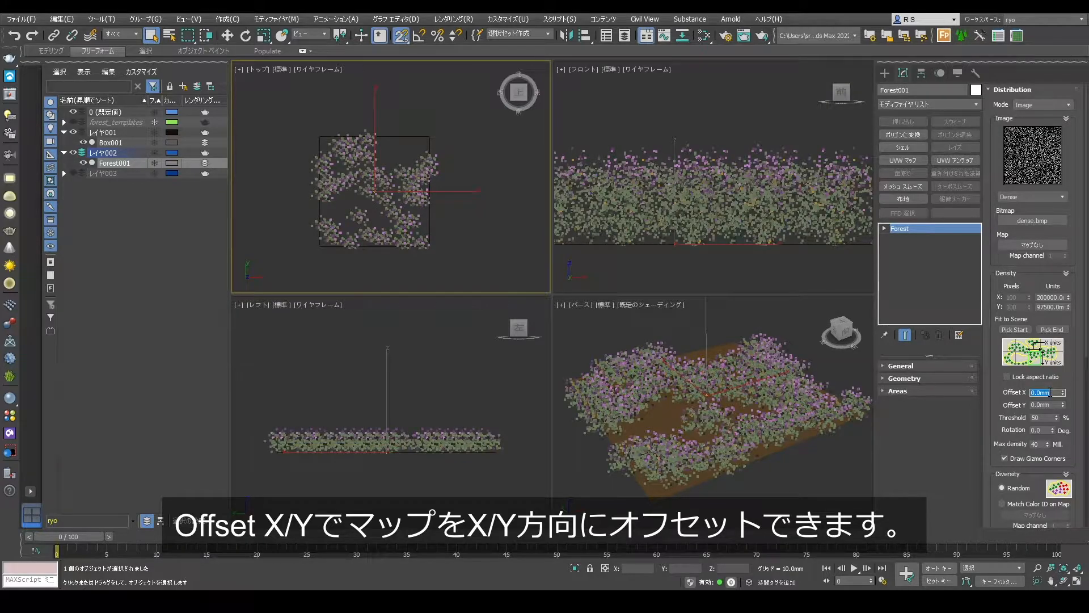
{"action": "type", "text": "5000"}
{"action": "key", "text": "Return"}
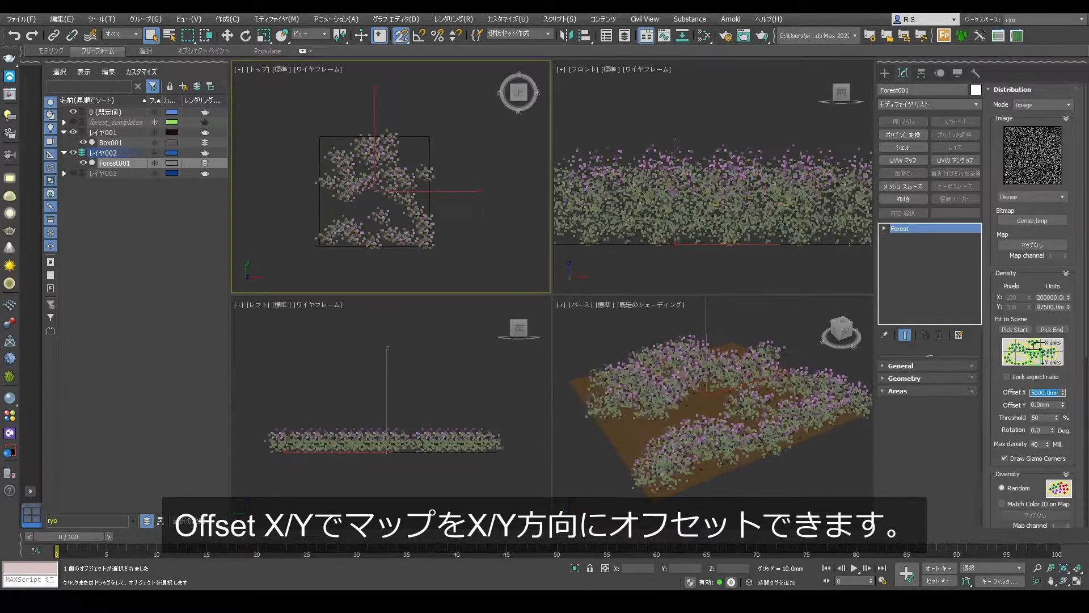
{"action": "mouse_move", "coordinate": [1063, 393]}
{"action": "left_mouse_down"}
{"action": "mouse_move", "coordinate": [1071, 441]}
{"action": "mouse_move", "coordinate": [1070, 373]}
{"action": "mouse_move", "coordinate": [1071, 387]}
{"action": "left_mouse_up"}
{"action": "double_click", "coordinate": [1047, 405]}
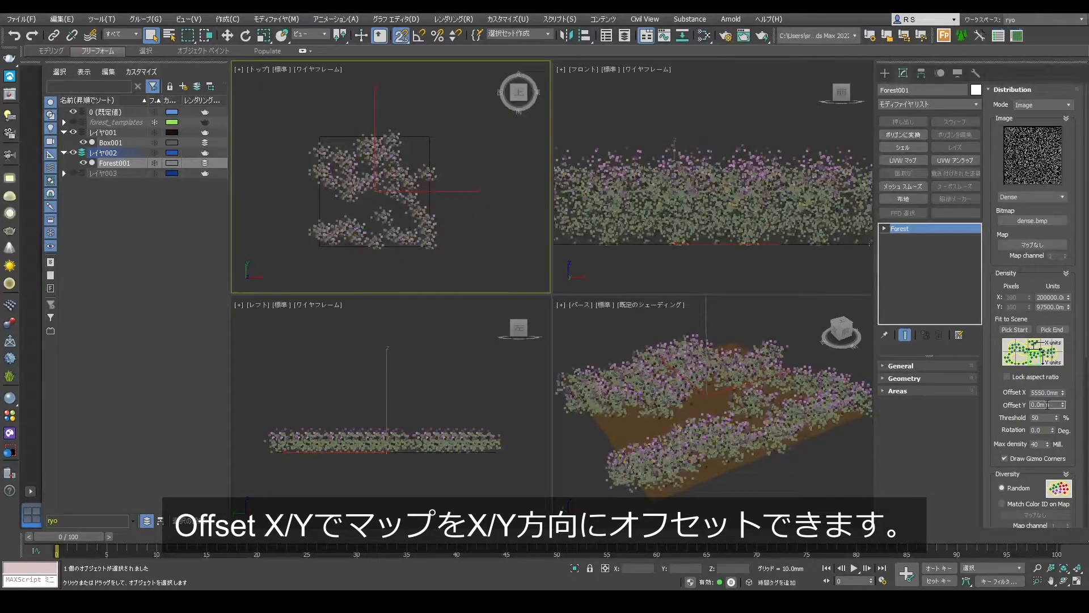
{"action": "type", "text": "1000"}
{"action": "key", "text": "Return"}
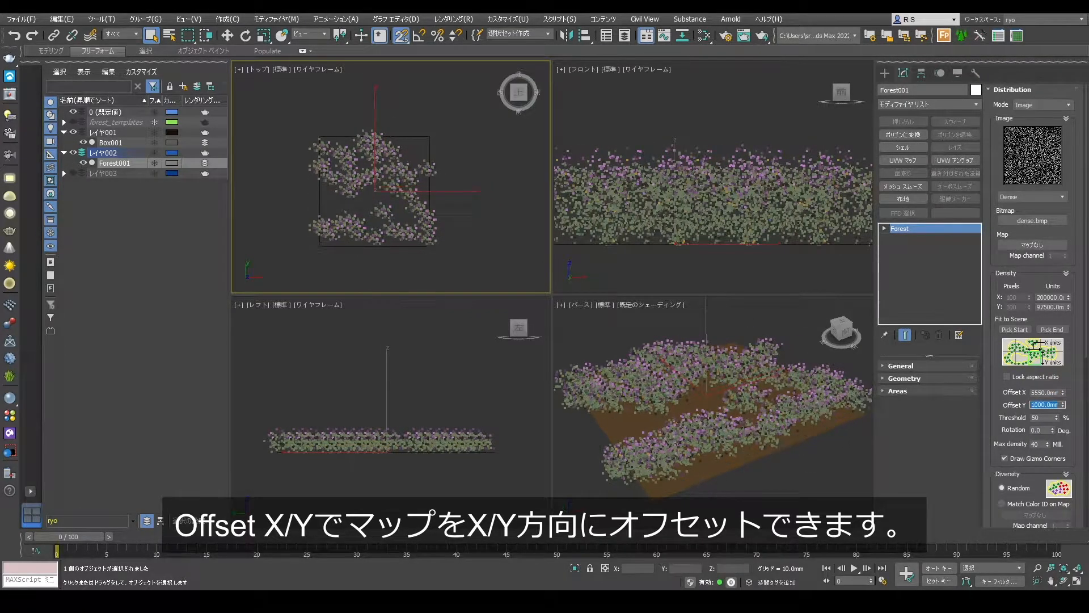
{"action": "left_click_drag", "start_coordinate": [1063, 406], "coordinate": [1048, 443]}
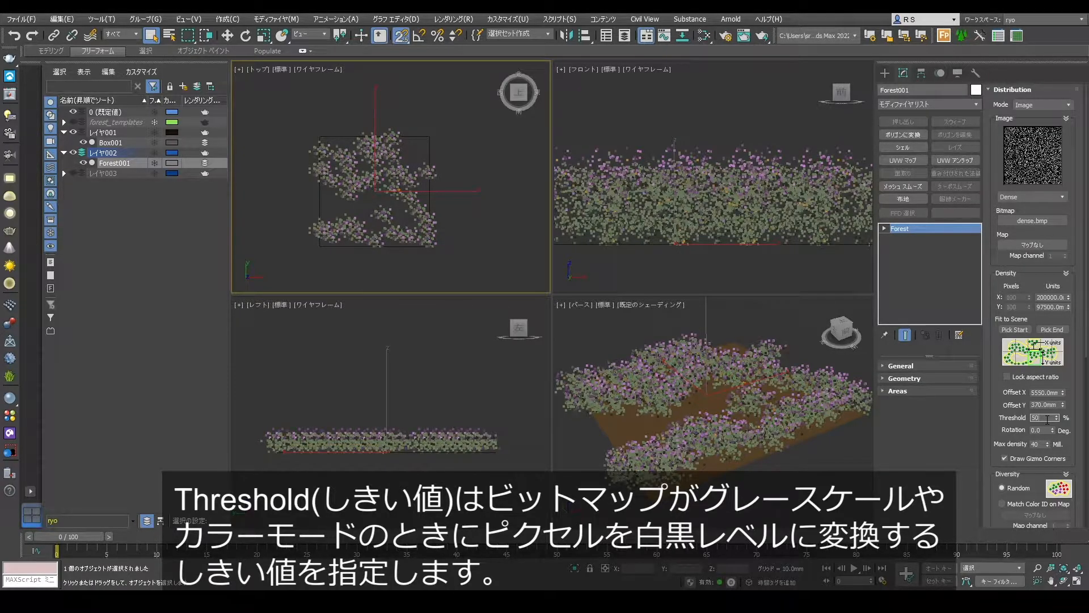
Step: Rotate the distribution map by 45 degrees and open the Max density value for editing
{"action": "double_click", "coordinate": [1047, 430]}
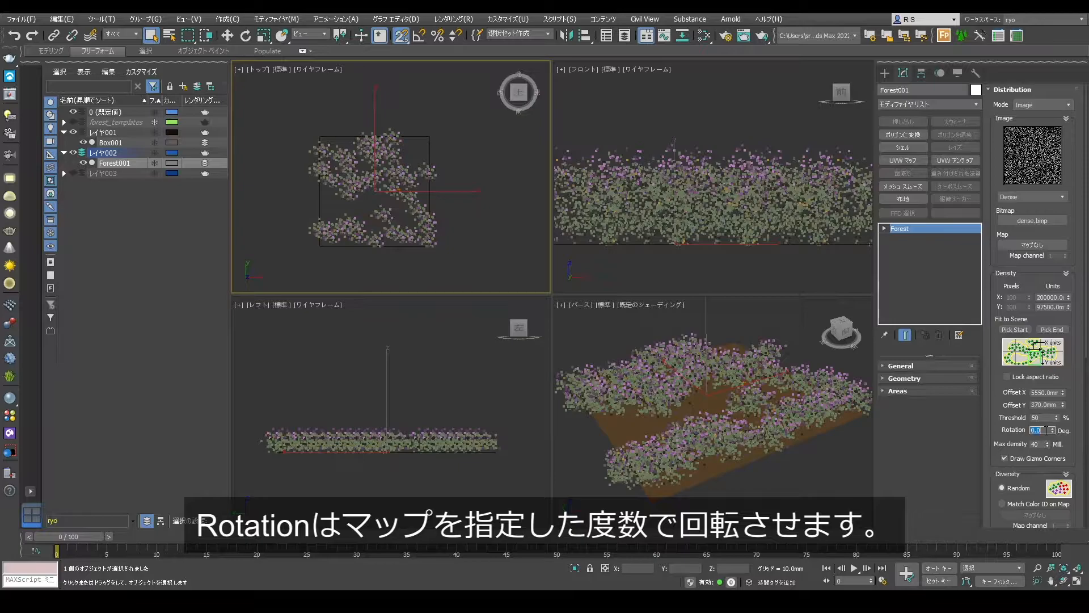
{"action": "type", "text": "45"}
{"action": "key", "text": "Return"}
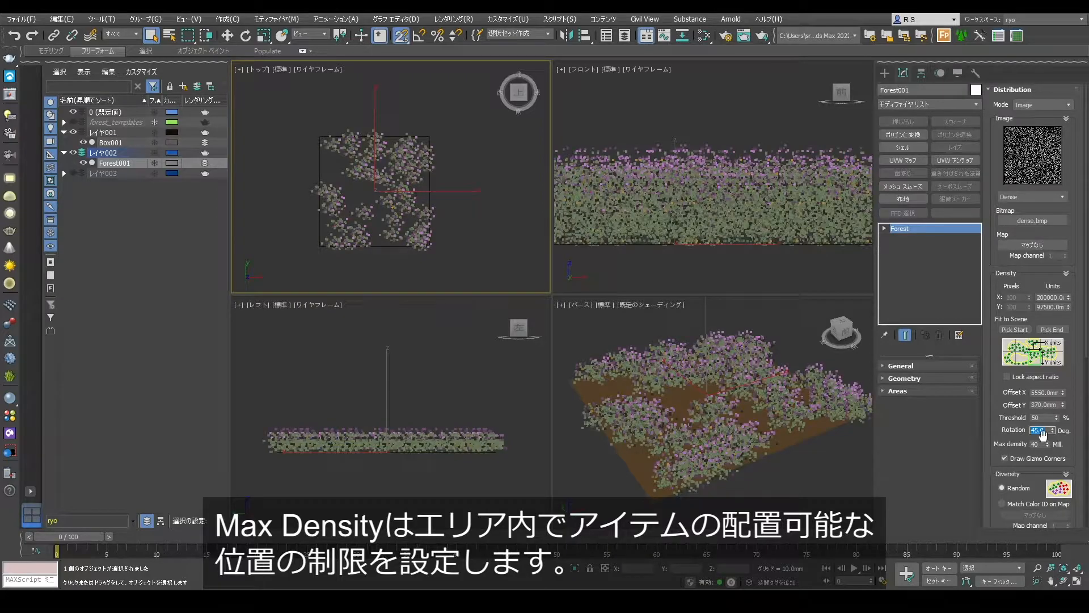
{"action": "left_click", "coordinate": [1044, 444]}
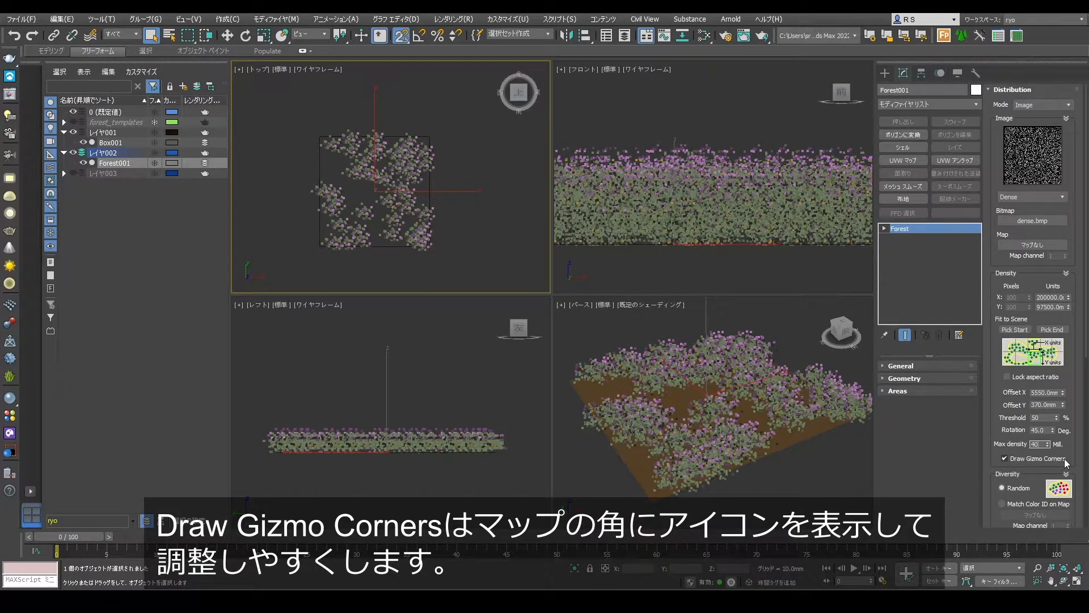
{"action": "scroll", "coordinate": [1064, 397], "scroll_direction": "down", "scroll_amount": 6}
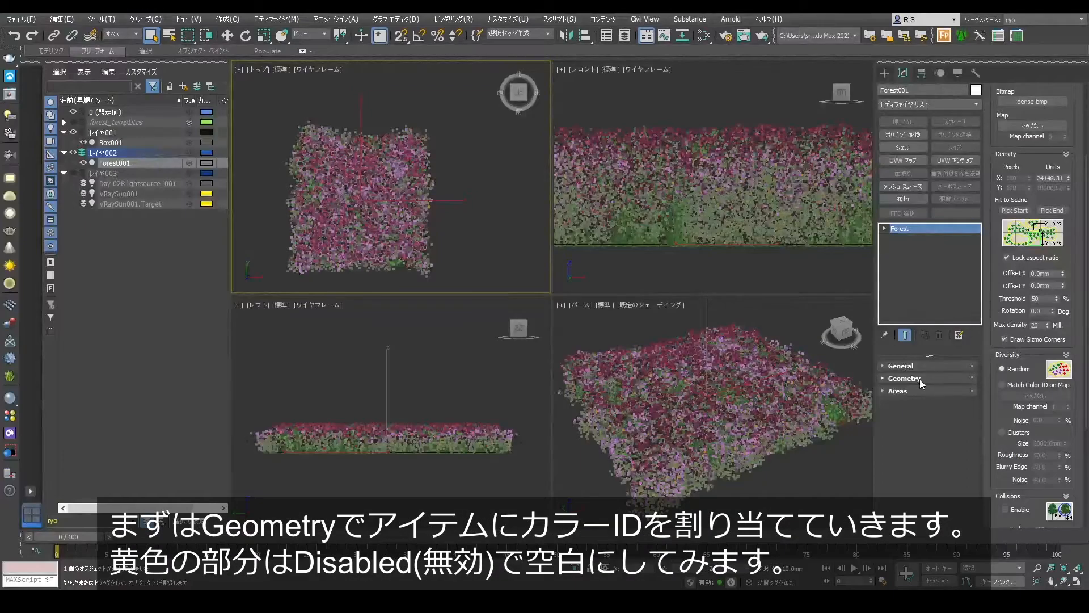
Step: Assign a pure red Color ID to the Lilac 2 item in the forest's geometry list
{"action": "left_click", "coordinate": [920, 379]}
{"action": "left_click", "coordinate": [1066, 199]}
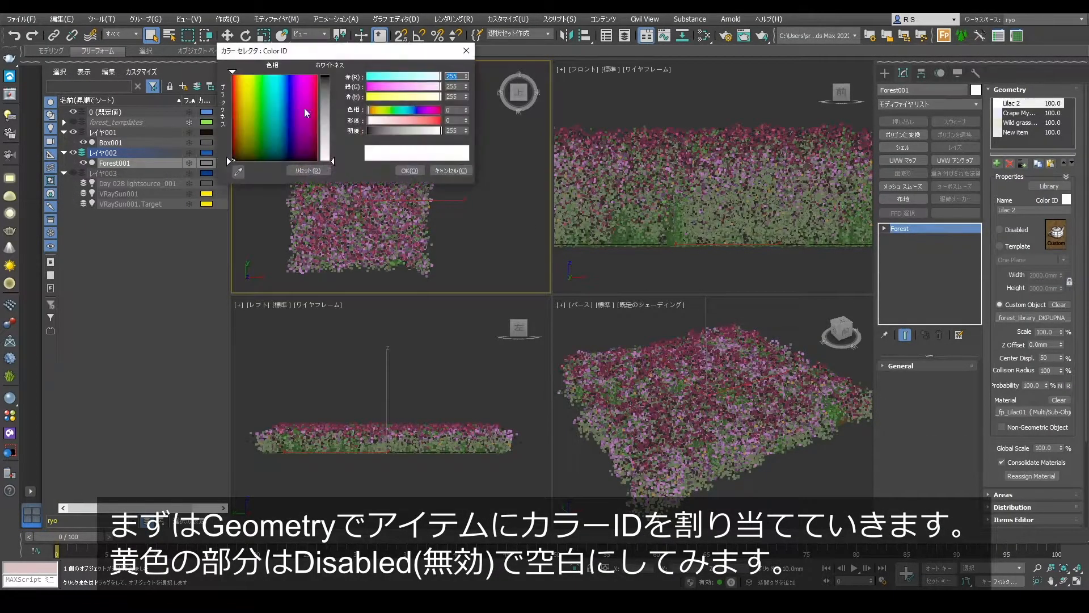
{"action": "left_click_drag", "start_coordinate": [370, 120], "coordinate": [442, 121]}
{"action": "left_click", "coordinate": [407, 172]}
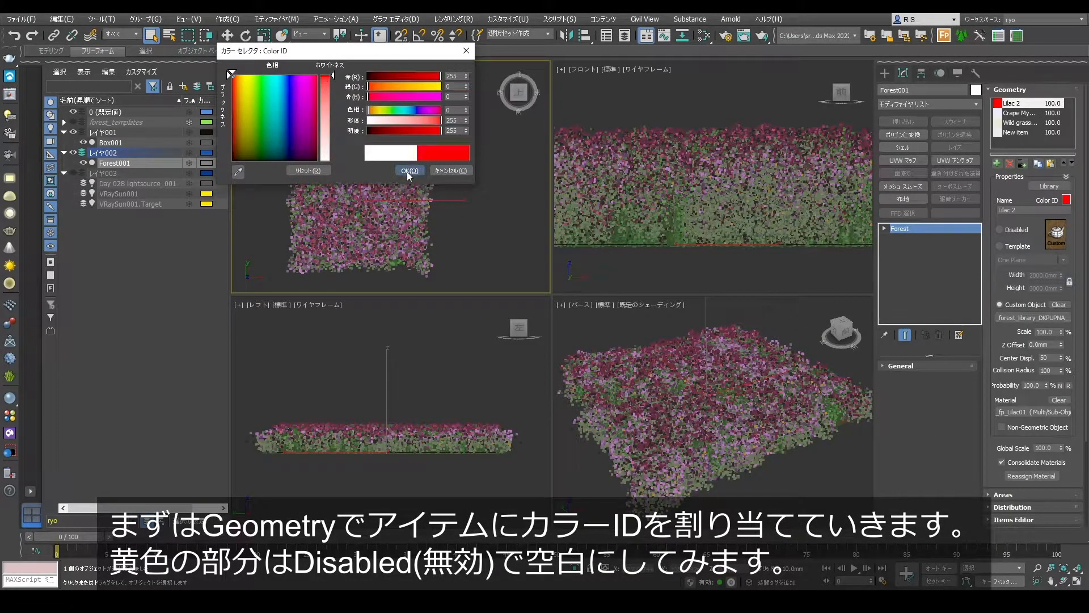
Step: Assign a blue Color ID to the Crape Myrtle 3 item
{"action": "left_click", "coordinate": [1010, 114]}
{"action": "left_click", "coordinate": [1066, 199]}
{"action": "left_click_drag", "start_coordinate": [324, 102], "coordinate": [325, 73]}
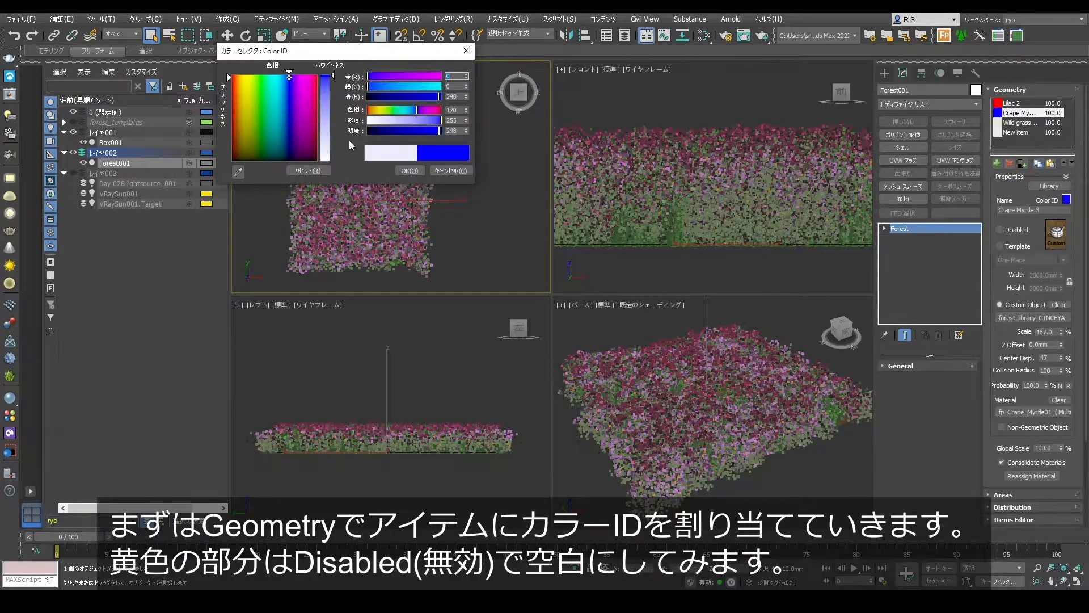
{"action": "left_click", "coordinate": [400, 171]}
Step: Assign a green Color ID to the Wild grass 03 item
{"action": "left_click", "coordinate": [1015, 123]}
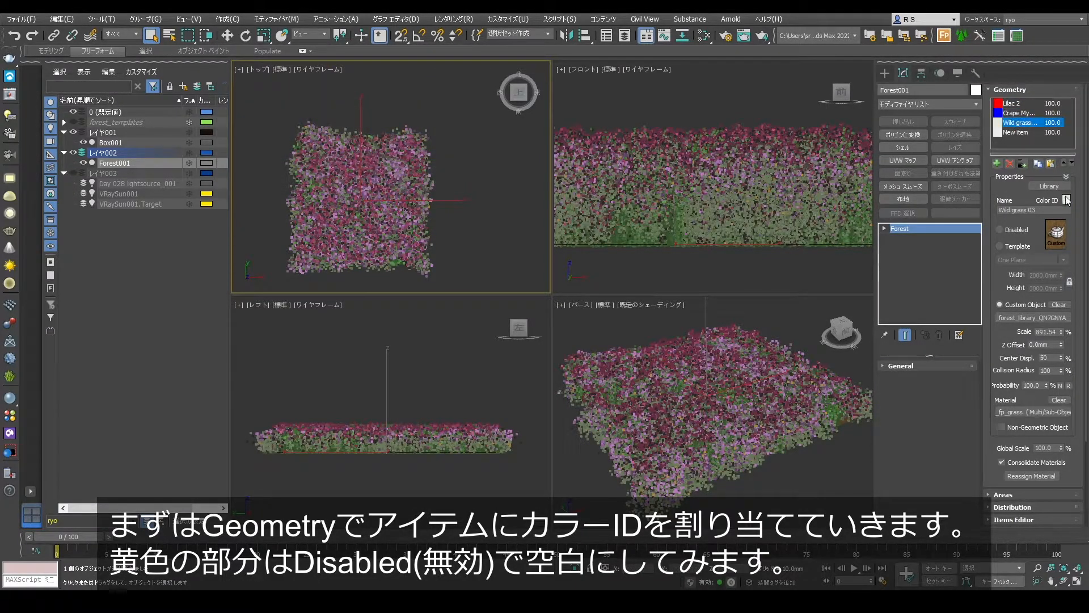
{"action": "left_click", "coordinate": [1066, 200]}
{"action": "left_click_drag", "start_coordinate": [263, 89], "coordinate": [258, 74]}
{"action": "left_click_drag", "start_coordinate": [325, 98], "coordinate": [325, 73]}
{"action": "left_click_drag", "start_coordinate": [257, 75], "coordinate": [260, 74]}
{"action": "left_click", "coordinate": [410, 171]}
Step: Assign a yellow Color ID to the empty New item entry in the geometry list
{"action": "left_click", "coordinate": [1009, 133]}
{"action": "left_click", "coordinate": [1067, 200]}
{"action": "left_click_drag", "start_coordinate": [252, 114], "coordinate": [248, 75]}
{"action": "left_click_drag", "start_coordinate": [326, 93], "coordinate": [325, 159]}
{"action": "left_click", "coordinate": [410, 170]}
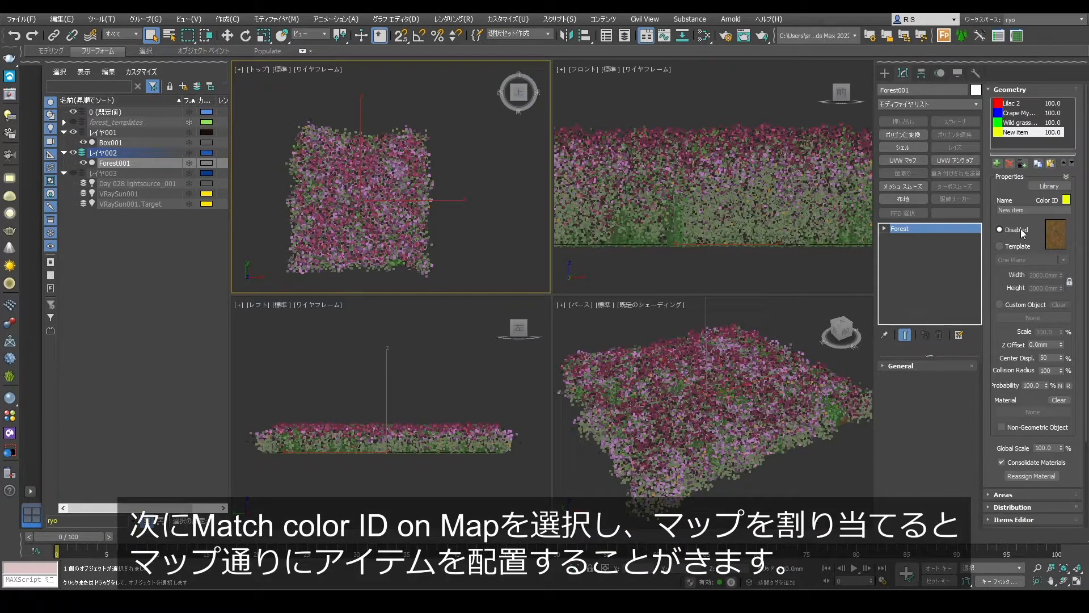
Step: Set the distribution's Diversity to Match Color ID on Map and assign the bitmap マップ1.jpg as its map
{"action": "left_click", "coordinate": [1018, 89]}
{"action": "left_click", "coordinate": [900, 377]}
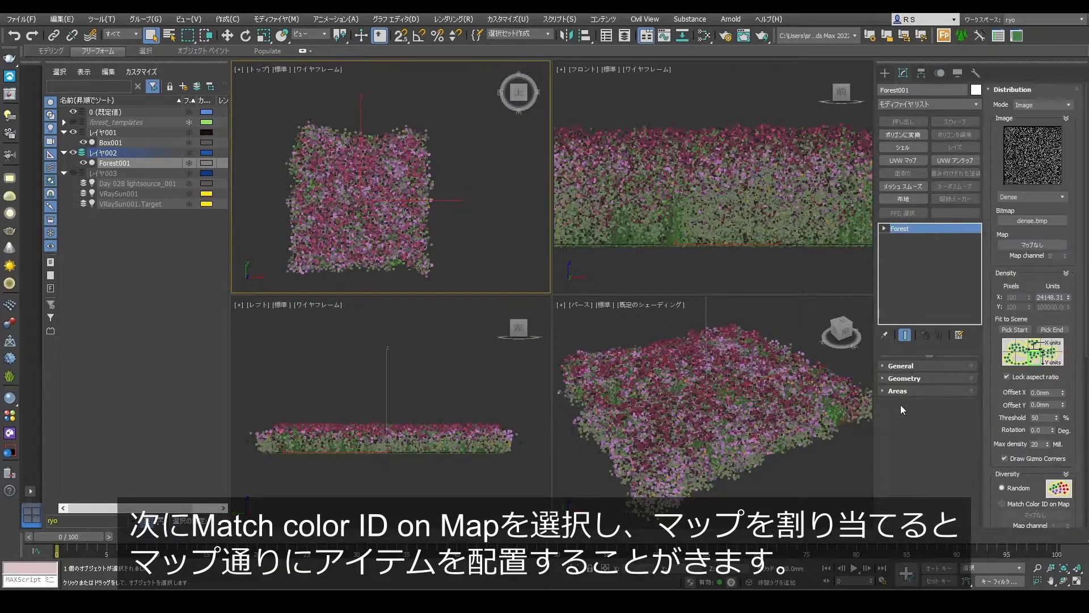
{"action": "scroll", "coordinate": [1034, 469], "scroll_direction": "down", "scroll_amount": 3}
{"action": "left_click", "coordinate": [1002, 451]}
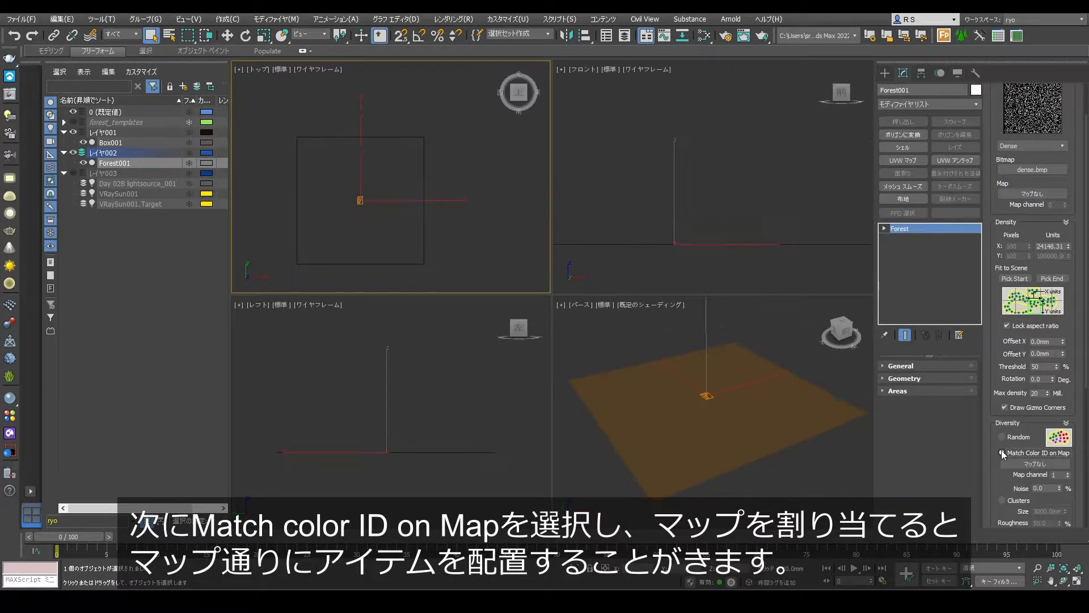
{"action": "left_click", "coordinate": [1035, 464]}
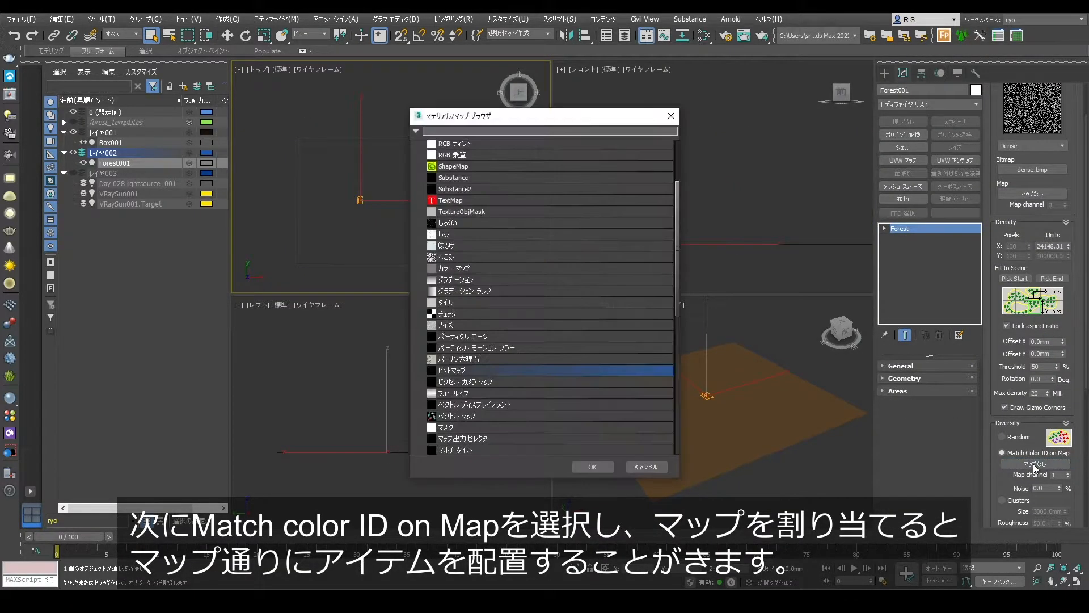
{"action": "double_click", "coordinate": [463, 371]}
{"action": "double_click", "coordinate": [114, 137]}
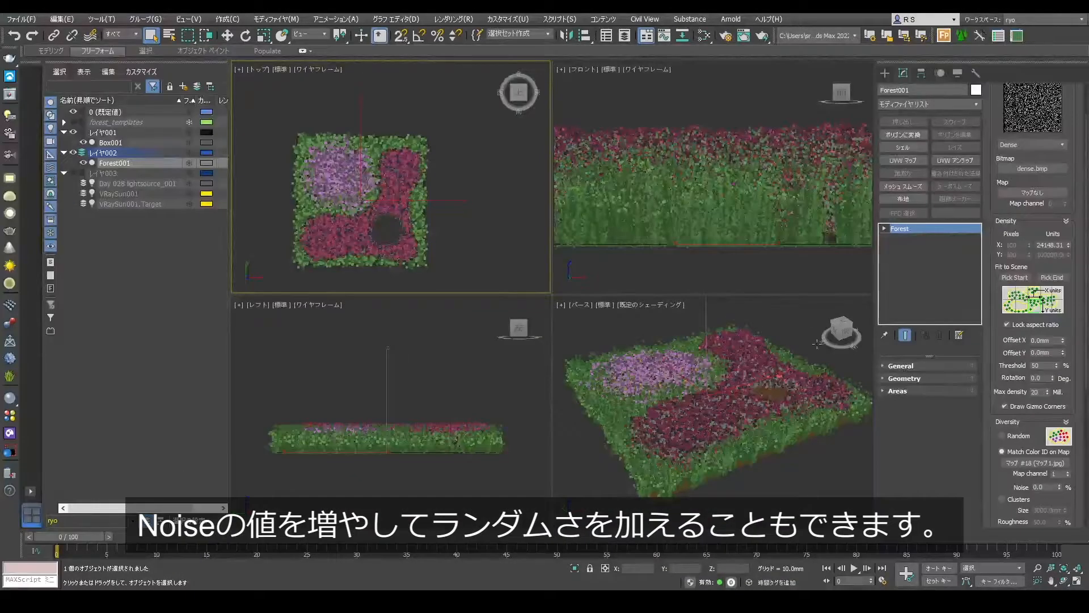
Step: Set the color map's Noise to 20 % to randomize the plant boundaries, and fine-tune the amount
{"action": "scroll", "coordinate": [1029, 369], "scroll_direction": "down", "scroll_amount": 3}
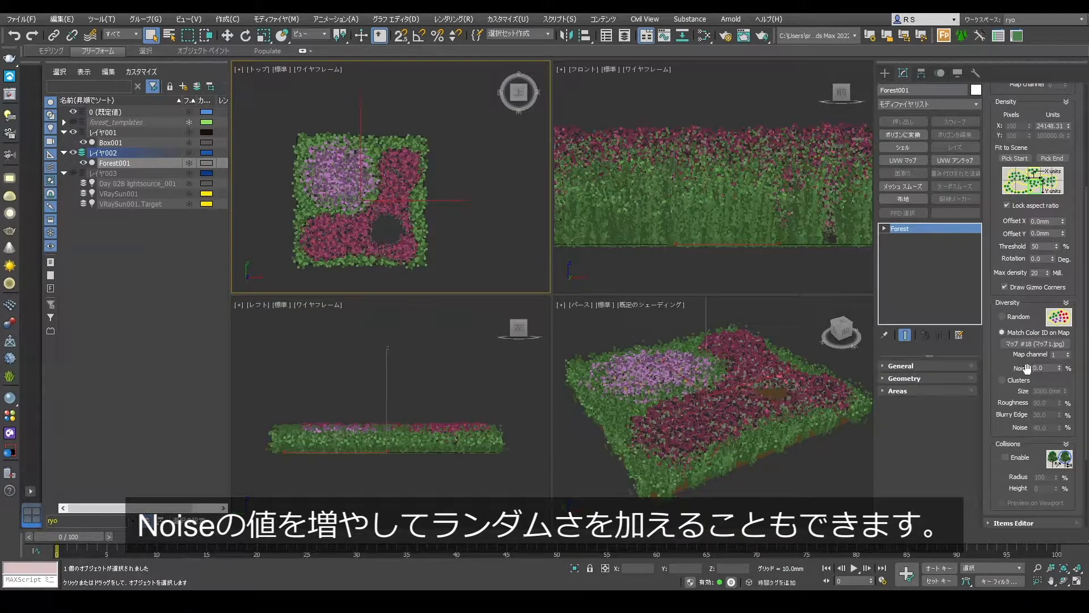
{"action": "type", "text": "20"}
{"action": "key", "text": "Return"}
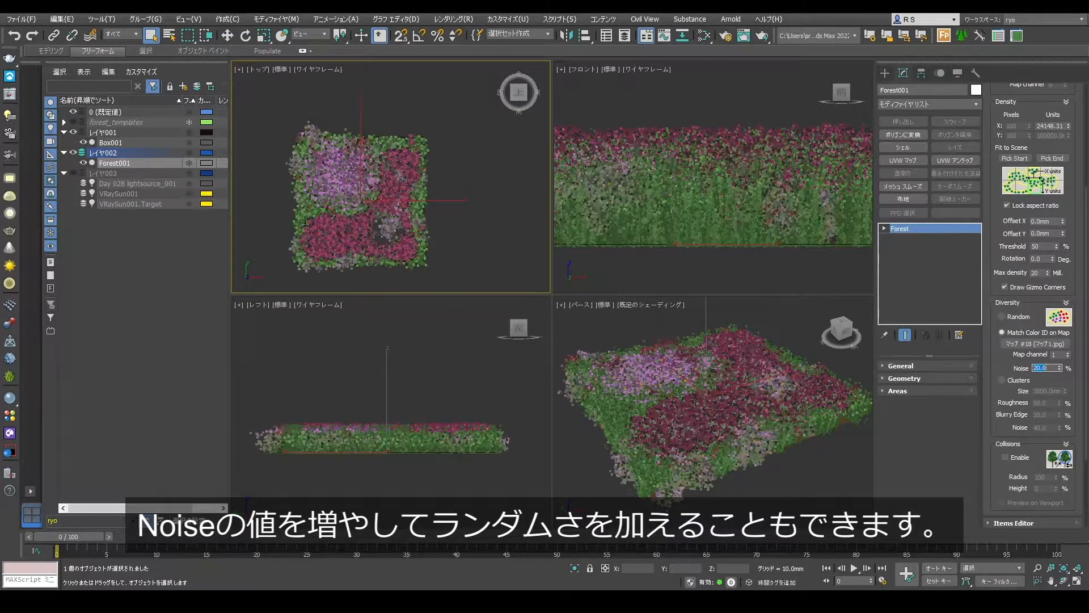
{"action": "left_click_drag", "start_coordinate": [1059, 369], "coordinate": [1080, 497]}
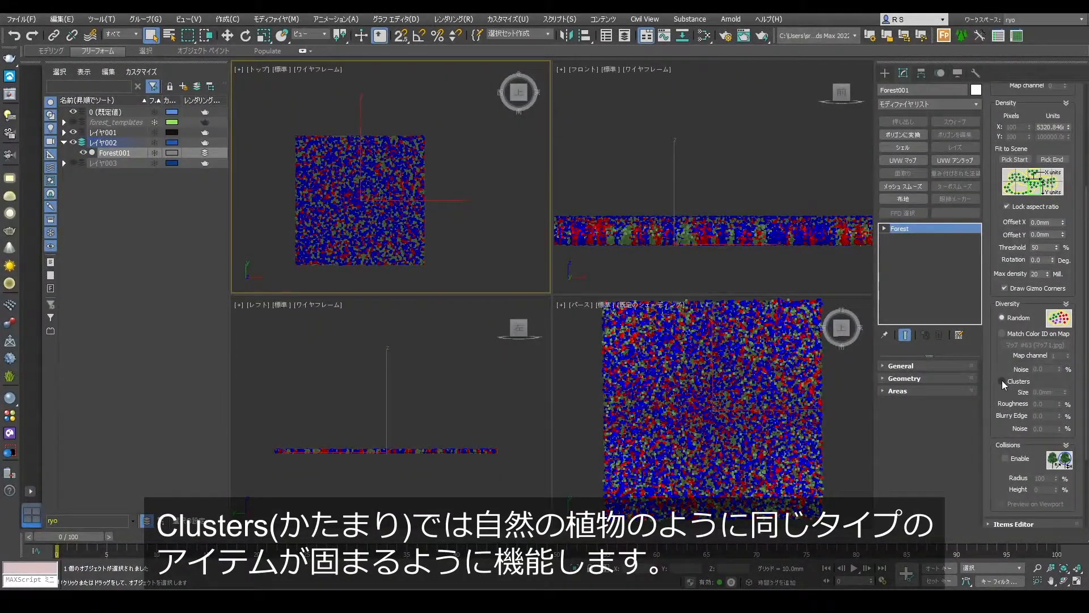
Step: Switch the distribution's Diversity to Clusters and set the cluster Size to 1000 mm
{"action": "left_click", "coordinate": [1001, 381]}
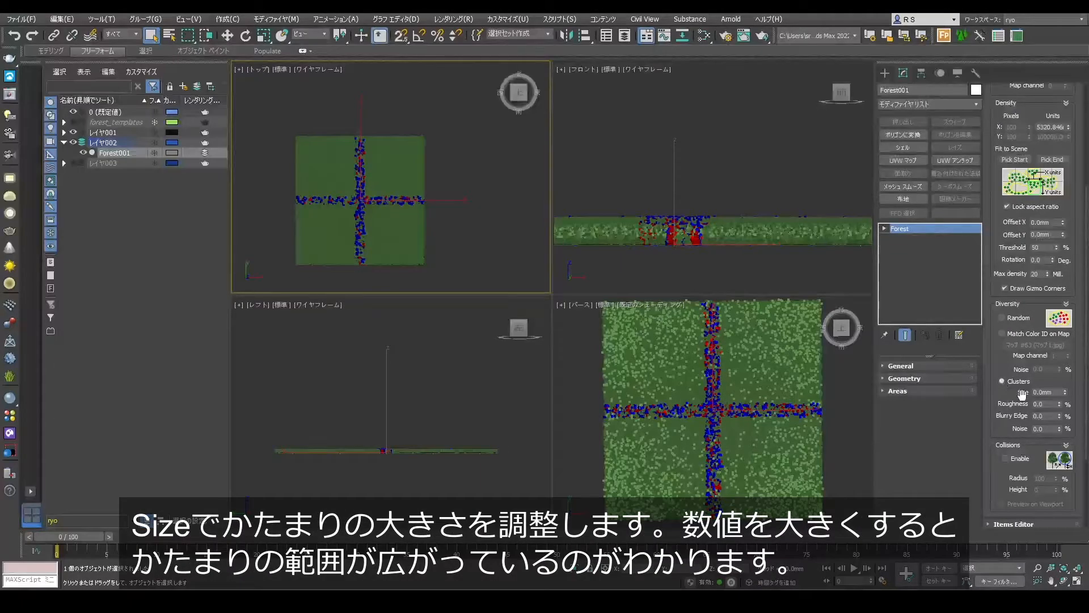
{"action": "left_click", "coordinate": [1056, 392]}
{"action": "type", "text": "1000"}
{"action": "key", "text": "Return"}
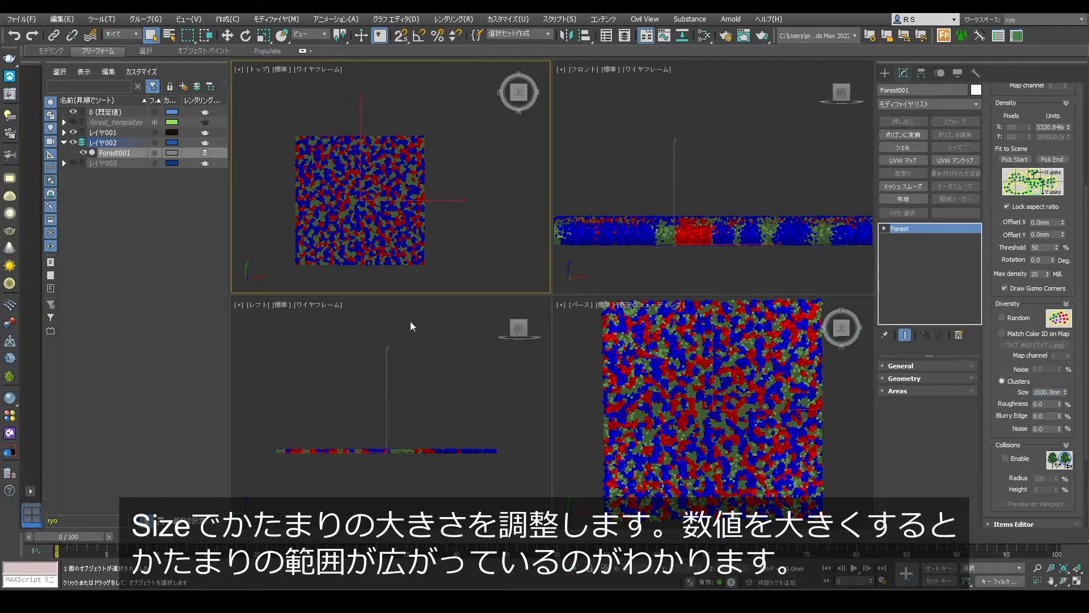
Step: Compare the 1000 mm and 5000 mm cluster size renders side by side in the V-Ray Frame Buffer
{"action": "left_click", "coordinate": [8, 94]}
{"action": "left_click", "coordinate": [214, 143]}
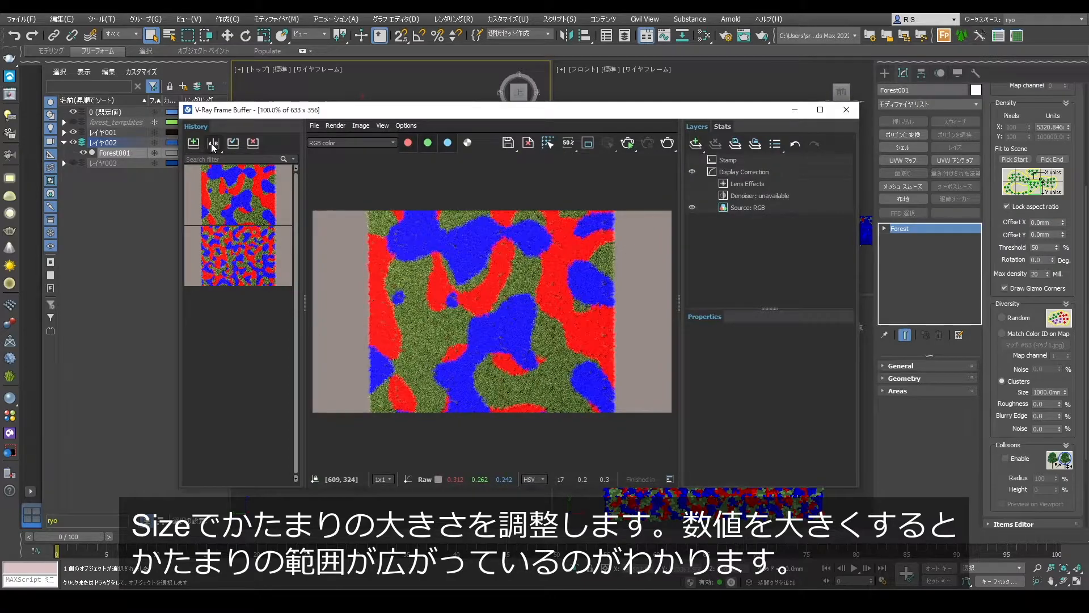
{"action": "left_click", "coordinate": [212, 255]}
{"action": "left_click", "coordinate": [260, 196]}
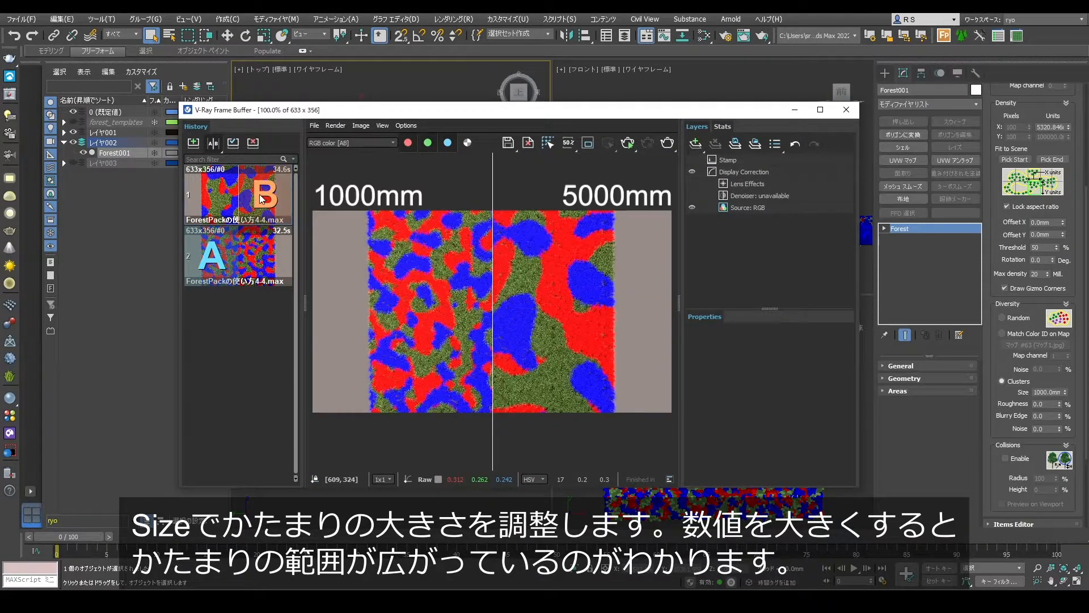
{"action": "left_click_drag", "start_coordinate": [493, 173], "coordinate": [448, 175]}
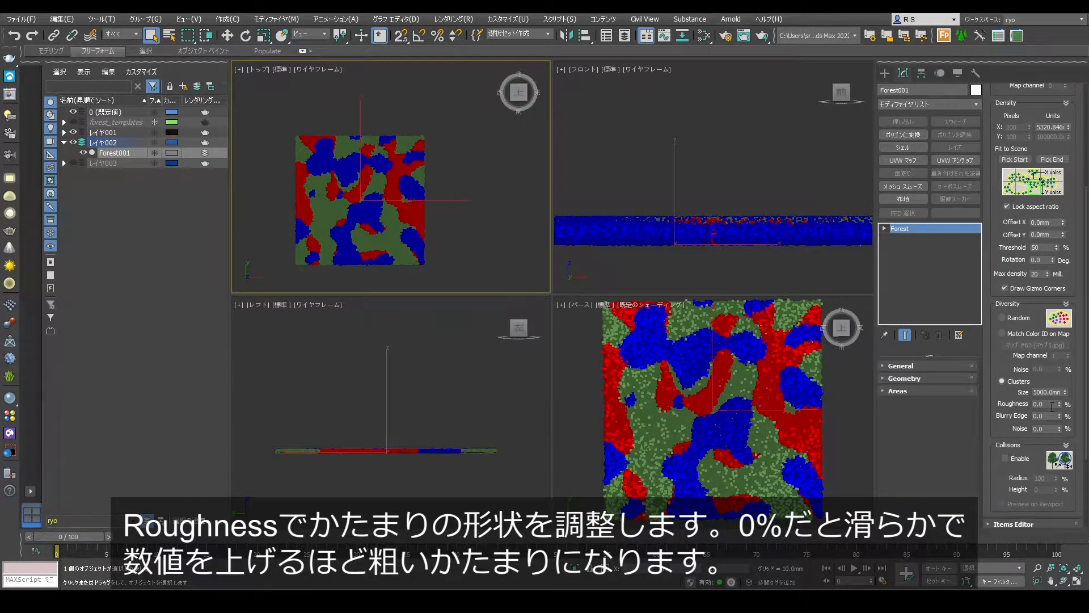
Step: Set the cluster Roughness to 100 % and compare its render with the smooth one in an A/B split
{"action": "left_click", "coordinate": [1051, 407]}
{"action": "type", "text": "100"}
{"action": "key", "text": "Return"}
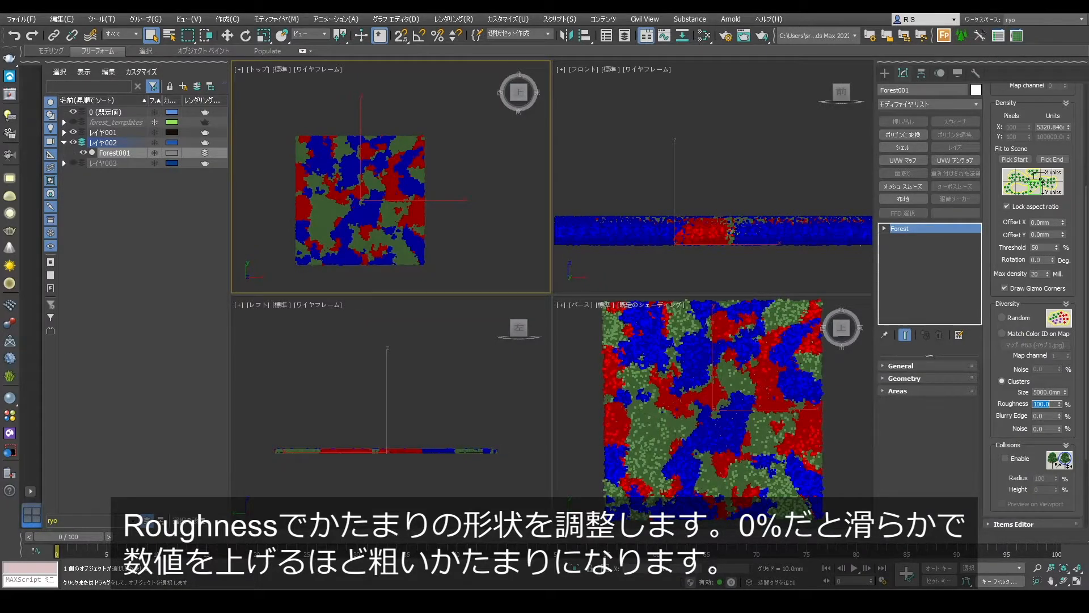
{"action": "left_click", "coordinate": [10, 94]}
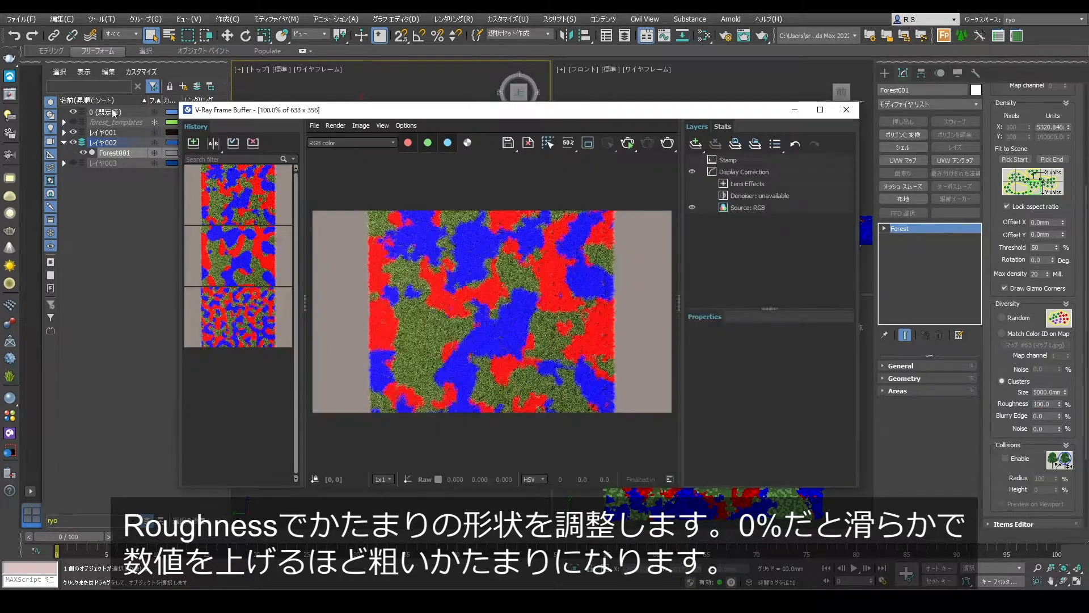
{"action": "left_click", "coordinate": [213, 145]}
{"action": "left_click_drag", "start_coordinate": [449, 183], "coordinate": [500, 189]}
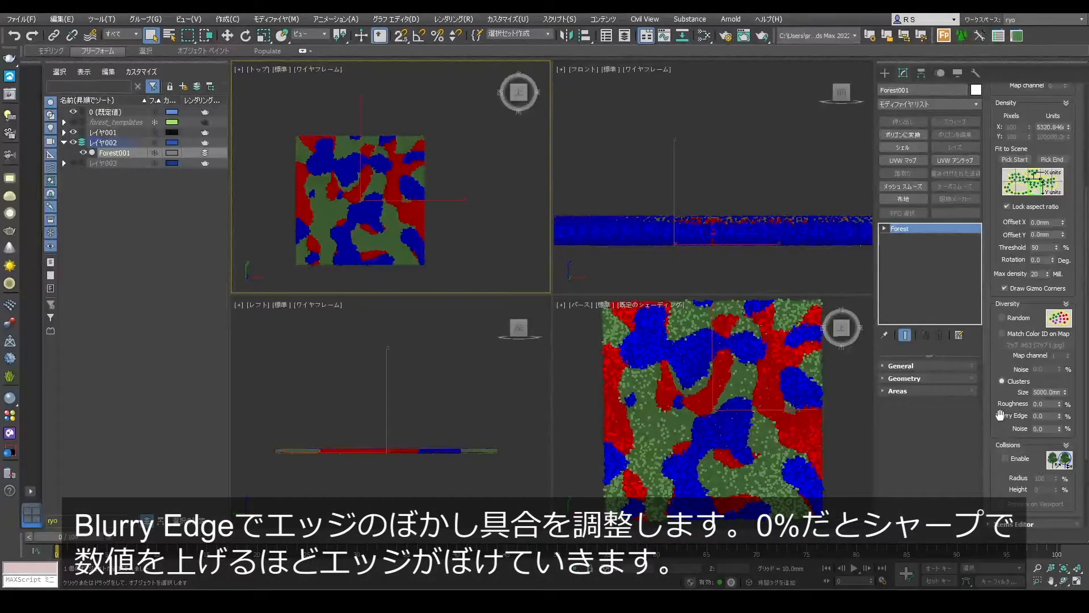
Step: Set the cluster Blurry Edge to 50 % and compare the 0 % and 50 % renders in an A/B split
{"action": "double_click", "coordinate": [1049, 416]}
{"action": "key", "text": "Return"}
{"action": "left_click", "coordinate": [16, 96]}
{"action": "left_click", "coordinate": [214, 144]}
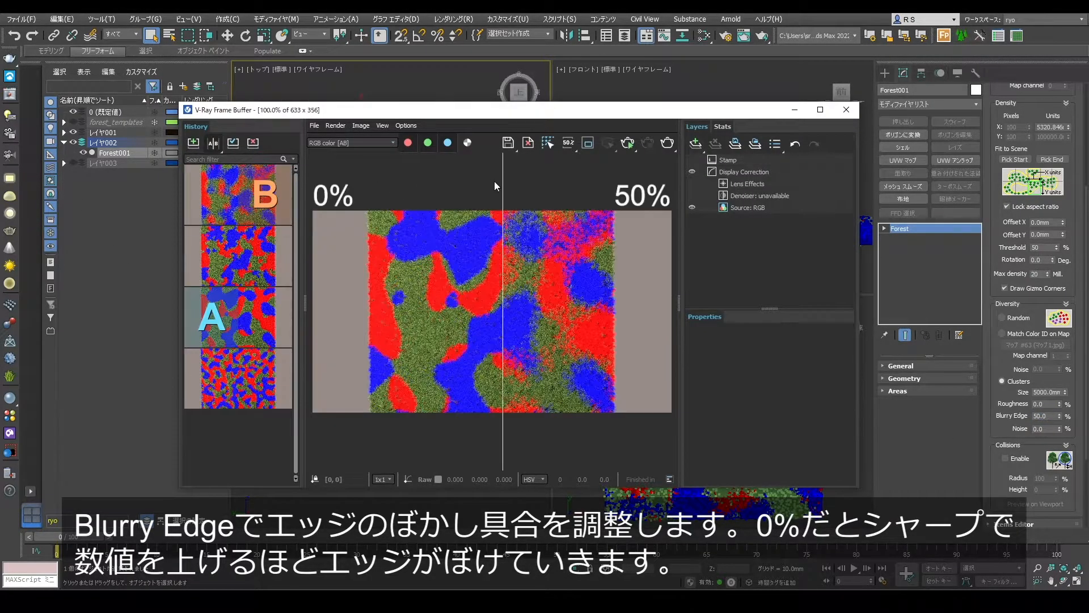
{"action": "mouse_move", "coordinate": [503, 188]}
{"action": "left_mouse_down"}
{"action": "mouse_move", "coordinate": [420, 188]}
{"action": "mouse_move", "coordinate": [571, 189]}
{"action": "mouse_move", "coordinate": [377, 188]}
{"action": "mouse_move", "coordinate": [539, 190]}
{"action": "mouse_move", "coordinate": [489, 191]}
{"action": "left_mouse_up"}
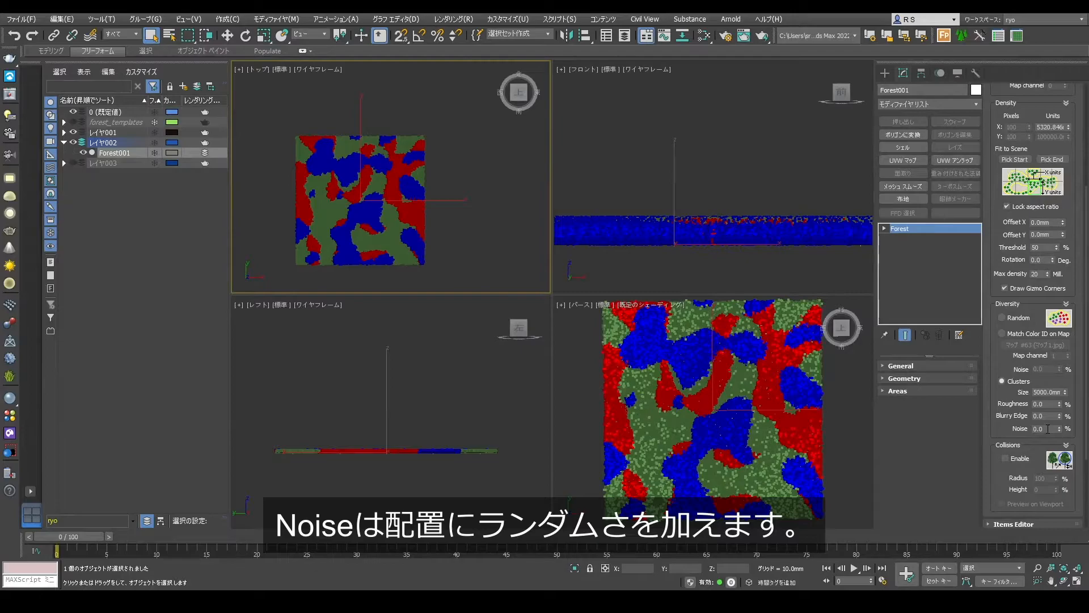
Step: Set the clusters' Noise to 25 % and compare the resulting render with the noise-free one in an A/B split
{"action": "double_click", "coordinate": [1048, 429]}
{"action": "type", "text": "25"}
{"action": "key", "text": "Return"}
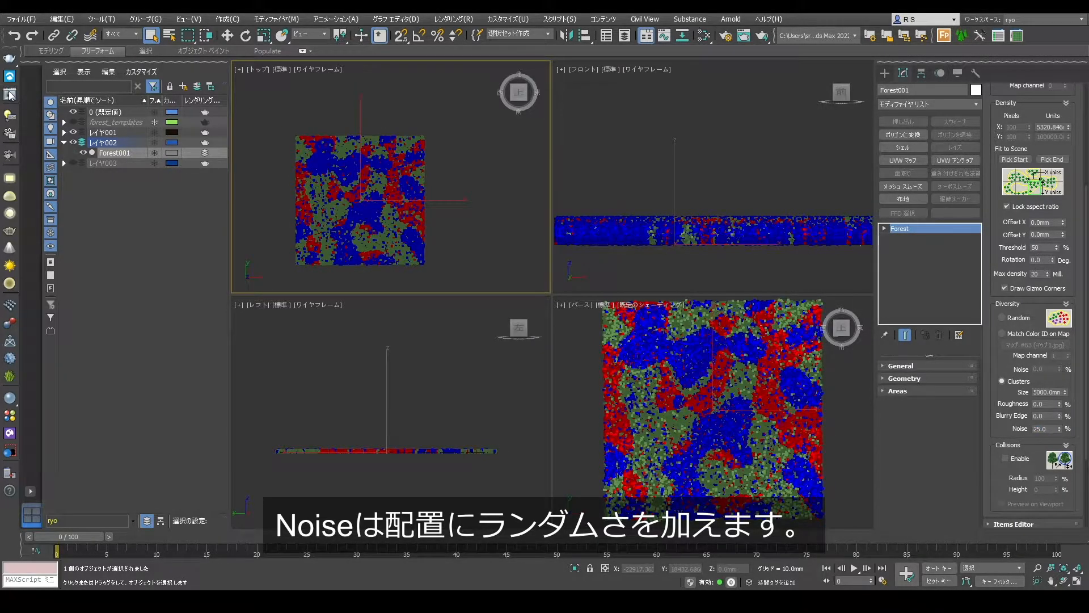
{"action": "left_click", "coordinate": [10, 94]}
{"action": "left_click", "coordinate": [213, 143]}
{"action": "mouse_move", "coordinate": [489, 175]}
{"action": "left_mouse_down"}
{"action": "mouse_move", "coordinate": [429, 175]}
{"action": "mouse_move", "coordinate": [584, 176]}
{"action": "mouse_move", "coordinate": [389, 177]}
{"action": "mouse_move", "coordinate": [570, 182]}
{"action": "mouse_move", "coordinate": [494, 183]}
{"action": "left_mouse_up"}
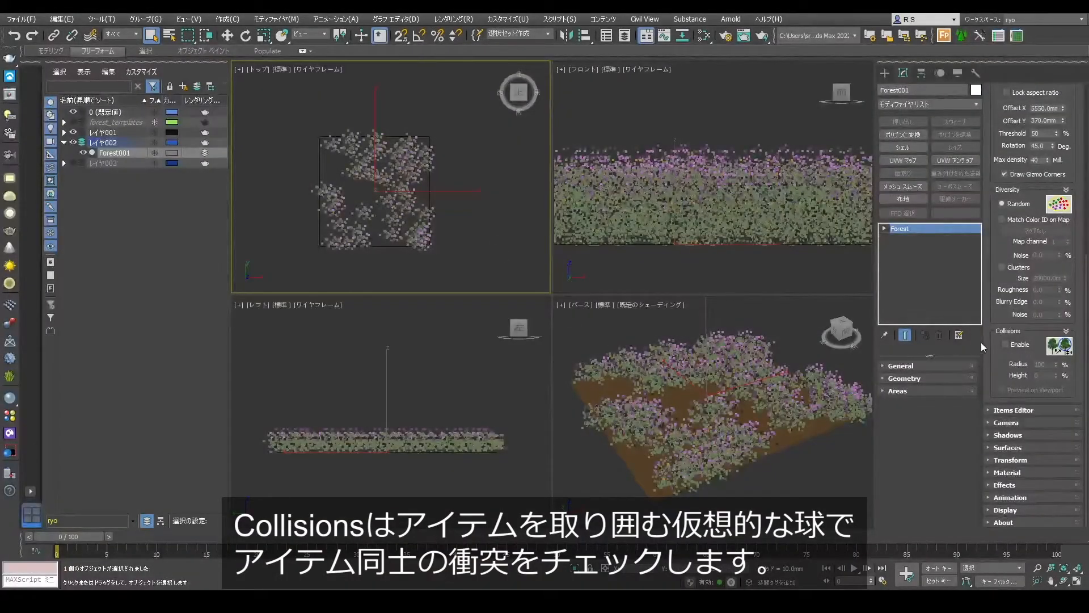
Step: Enable Collisions for the forest and turn on their preview in the viewport
{"action": "left_click", "coordinate": [1006, 343]}
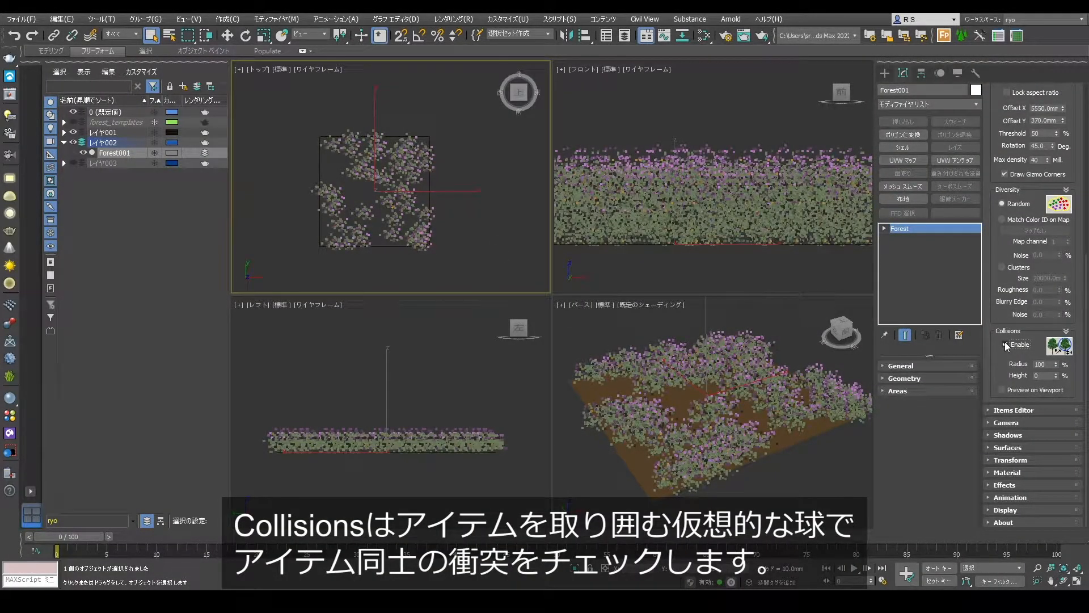
{"action": "left_click", "coordinate": [1002, 390]}
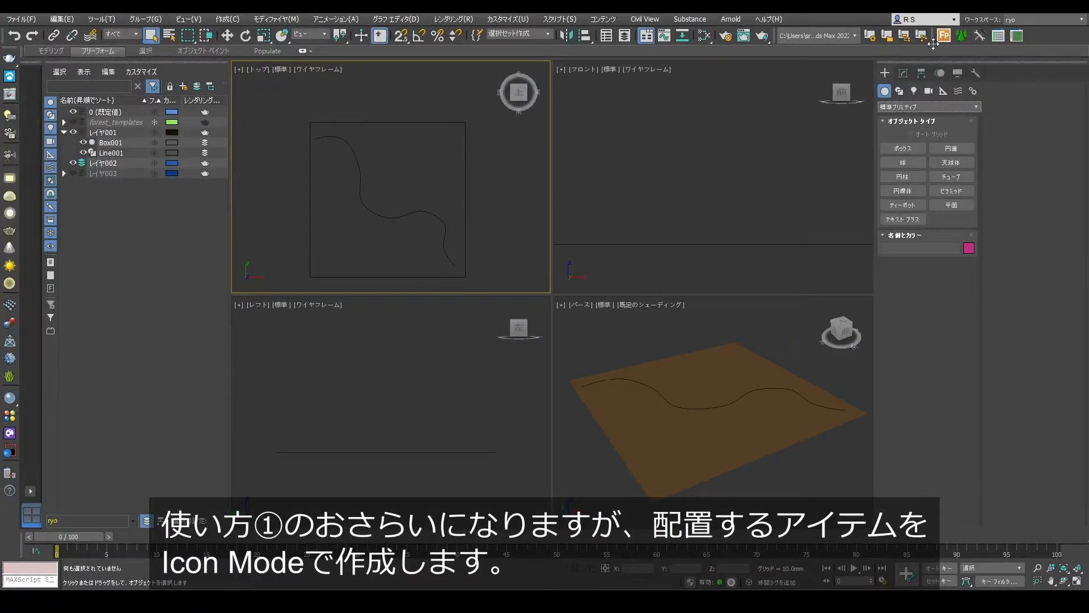
Step: Create a Forest Pro object in Icon Mode from a Cut Hedges library preset, placing its icon beside the ground square in the top view
{"action": "left_click", "coordinate": [943, 36]}
{"action": "left_click", "coordinate": [915, 221]}
{"action": "scroll", "coordinate": [532, 225], "scroll_direction": "down", "scroll_amount": 3}
{"action": "scroll", "coordinate": [531, 226], "scroll_direction": "down", "scroll_amount": 3}
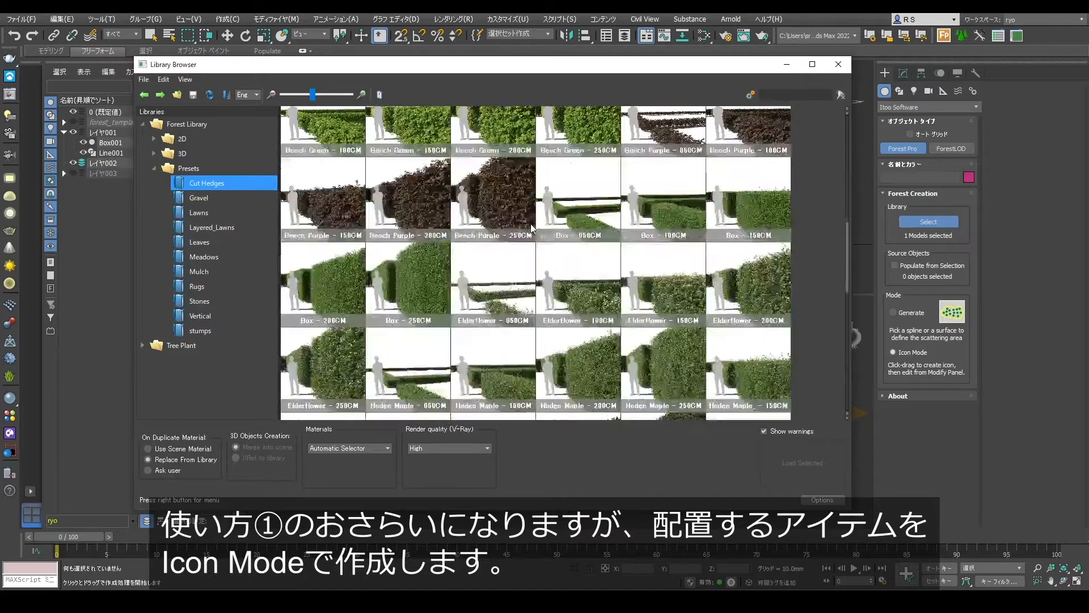
{"action": "scroll", "coordinate": [544, 227], "scroll_direction": "down", "scroll_amount": 3}
{"action": "double_click", "coordinate": [563, 229]}
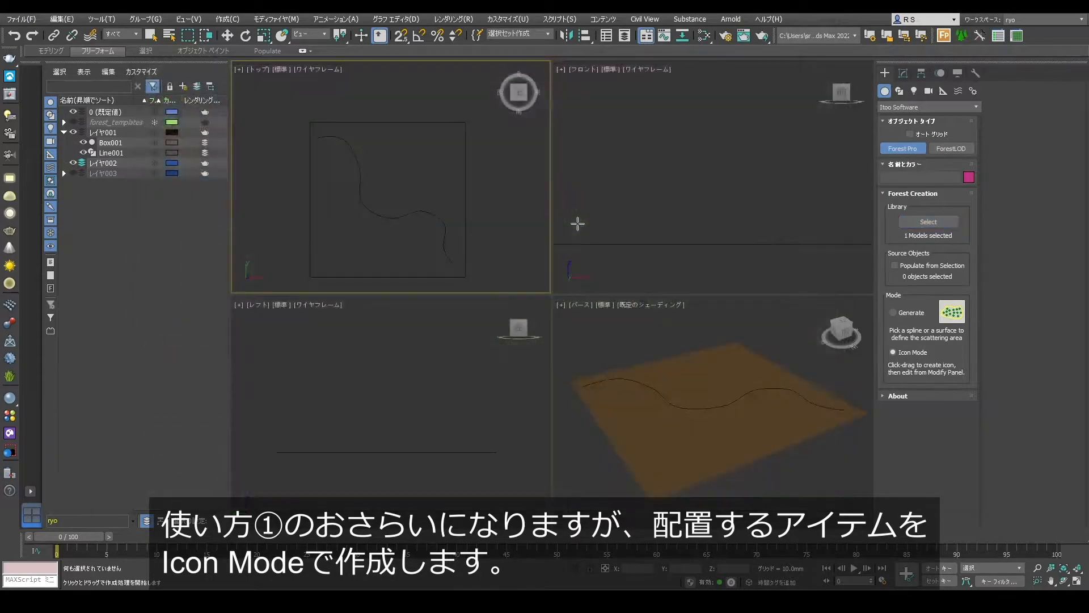
{"action": "left_click_drag", "start_coordinate": [251, 139], "coordinate": [274, 167]}
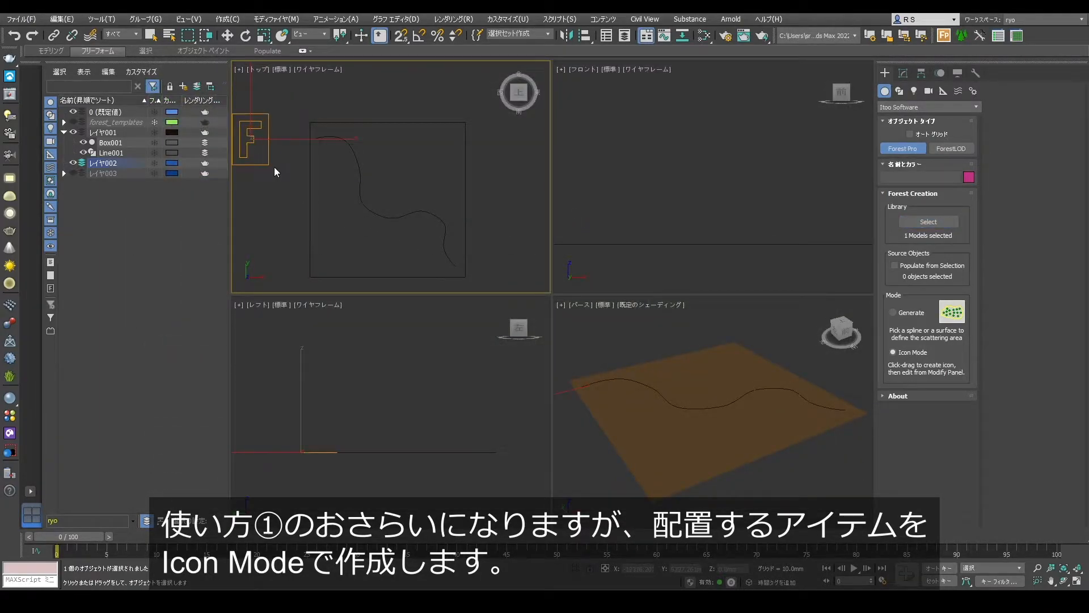
{"action": "right_click", "coordinate": [274, 167]}
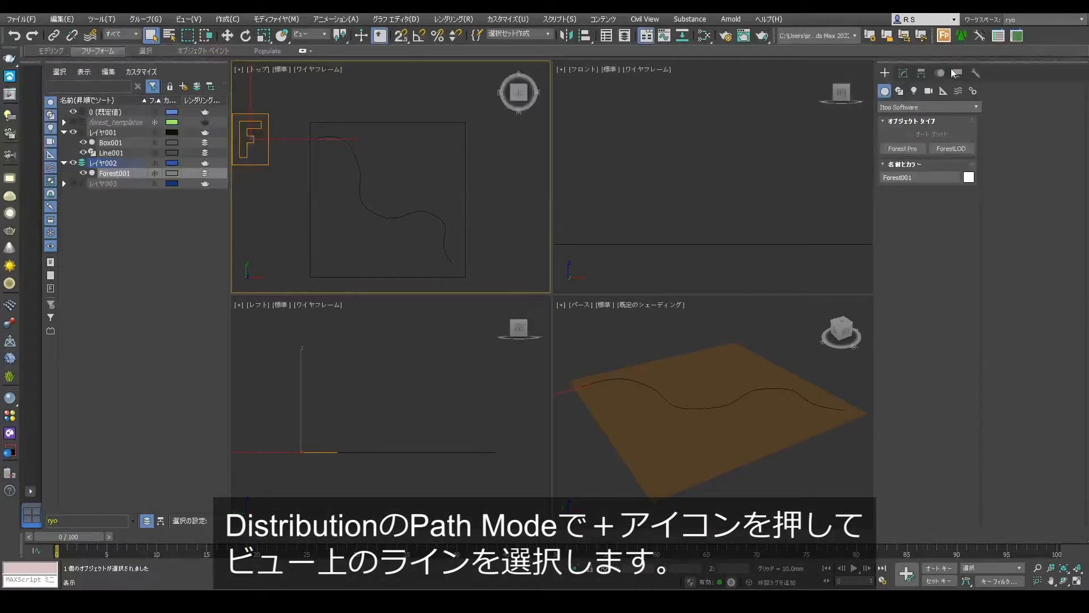
Step: Add Line001 as the distribution path of Forest001 and start an interactive render of the hedge
{"action": "left_click", "coordinate": [904, 74]}
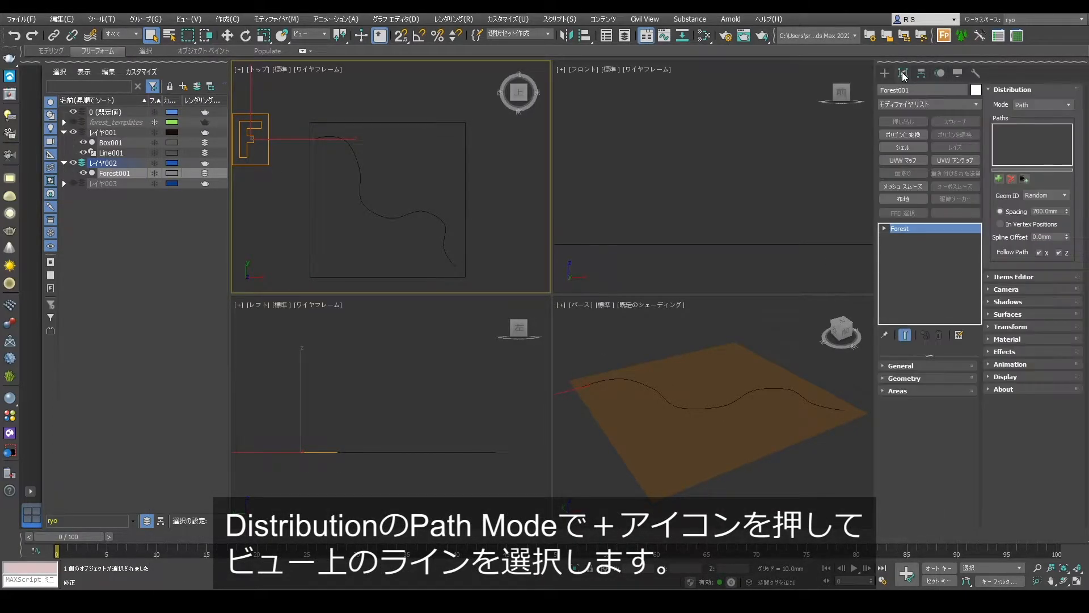
{"action": "left_click", "coordinate": [998, 179]}
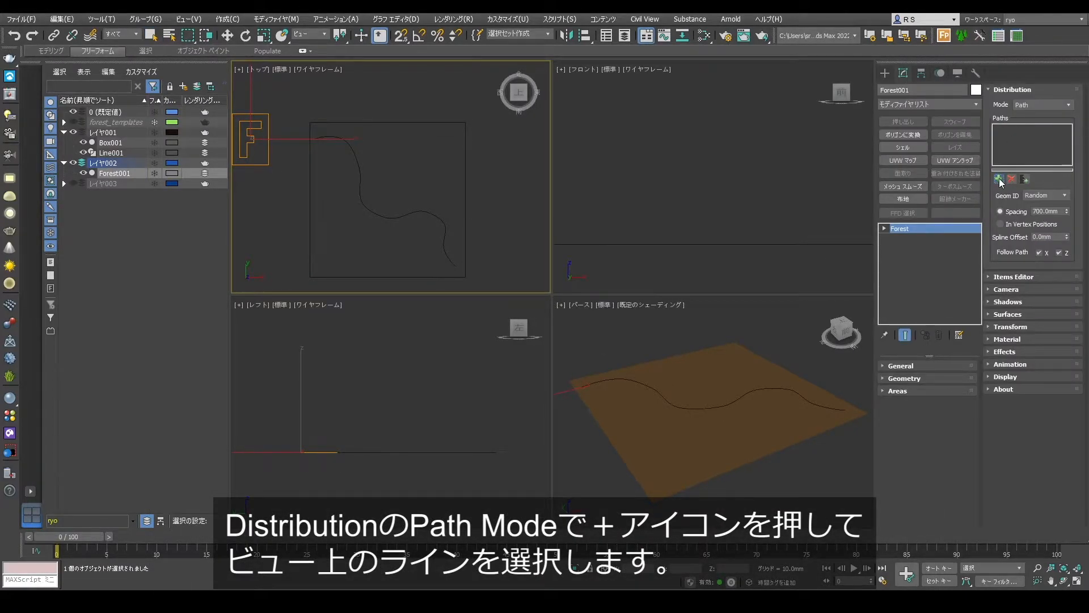
{"action": "left_click", "coordinate": [445, 222]}
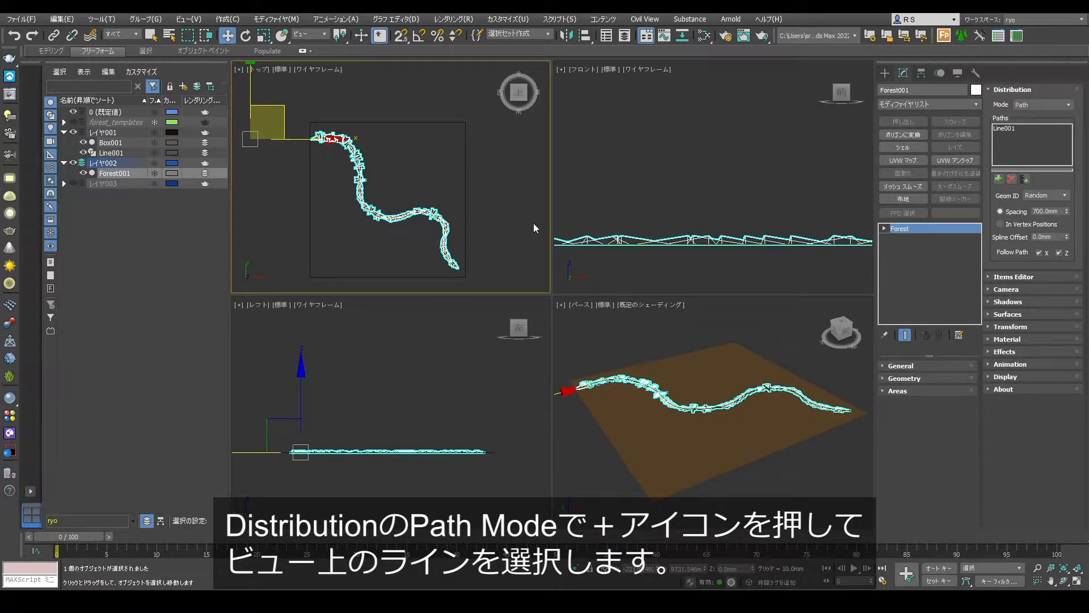
{"action": "left_click", "coordinate": [9, 96]}
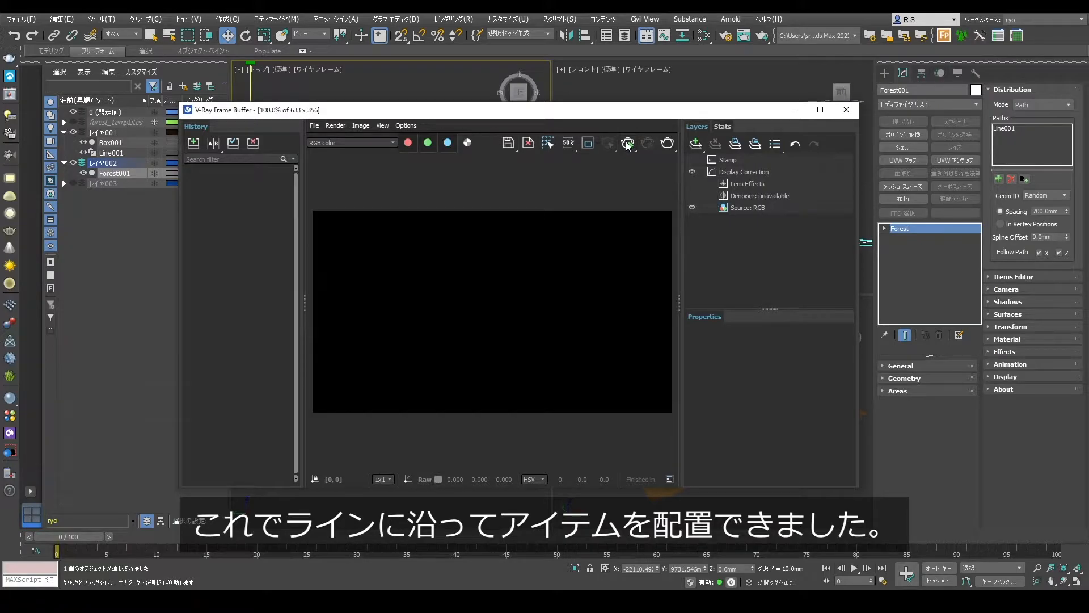
{"action": "left_click", "coordinate": [627, 144]}
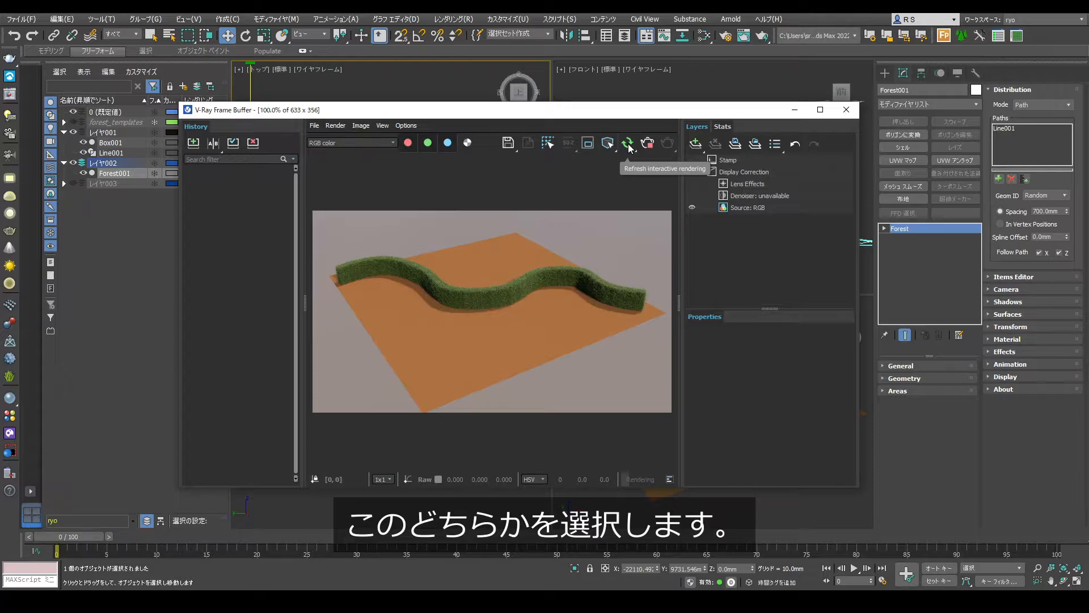
Step: Set the path Spacing to 5000 mm and switch the item placement to In Vertex Positions
{"action": "double_click", "coordinate": [1049, 210]}
{"action": "type", "text": "5000"}
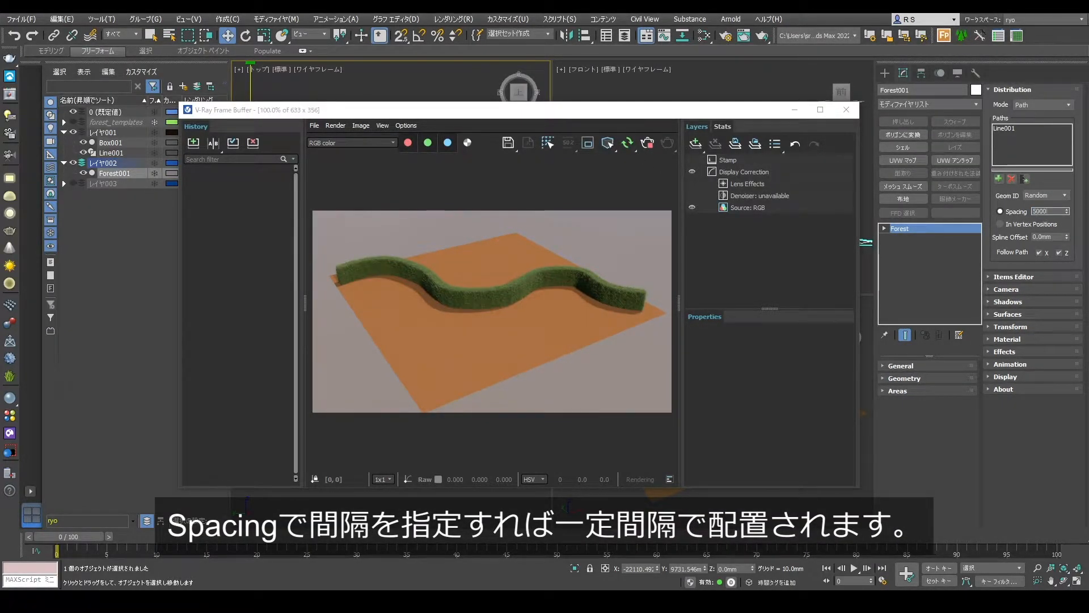
{"action": "key", "text": "Return"}
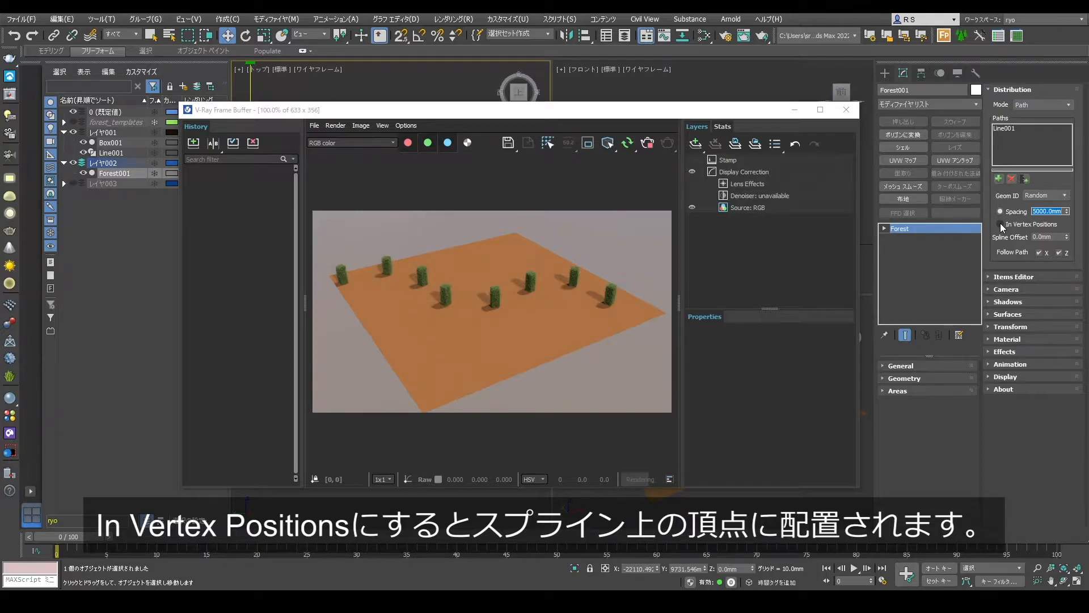
{"action": "left_click", "coordinate": [1001, 225]}
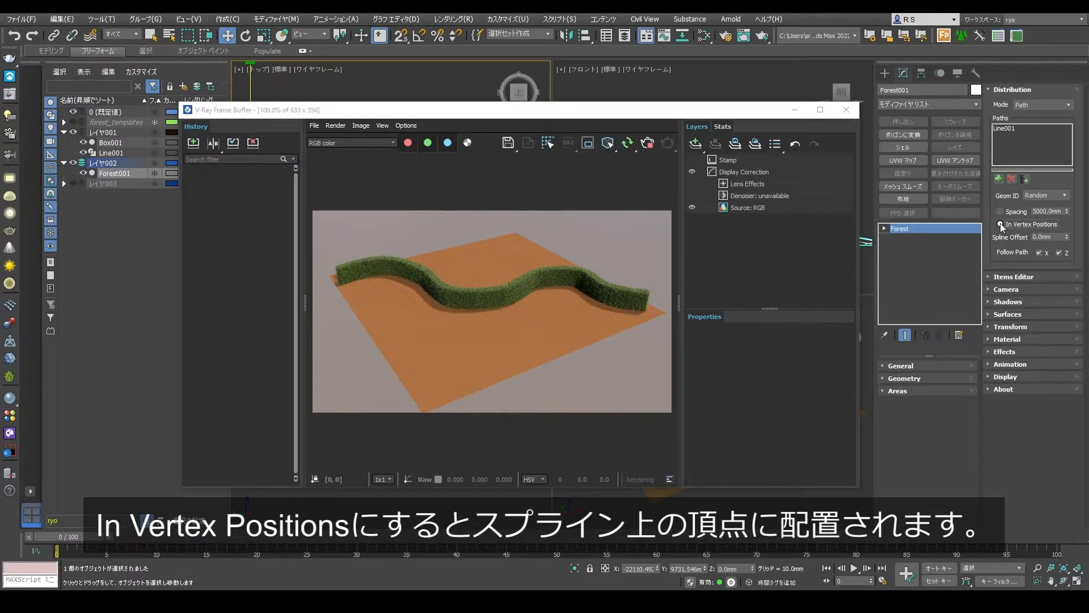
Step: Inspect the vertices of the path spline Line001 in the top view and lower its interpolation step count
{"action": "left_click", "coordinate": [846, 109]}
{"action": "left_click", "coordinate": [848, 243]}
{"action": "left_click", "coordinate": [883, 228]}
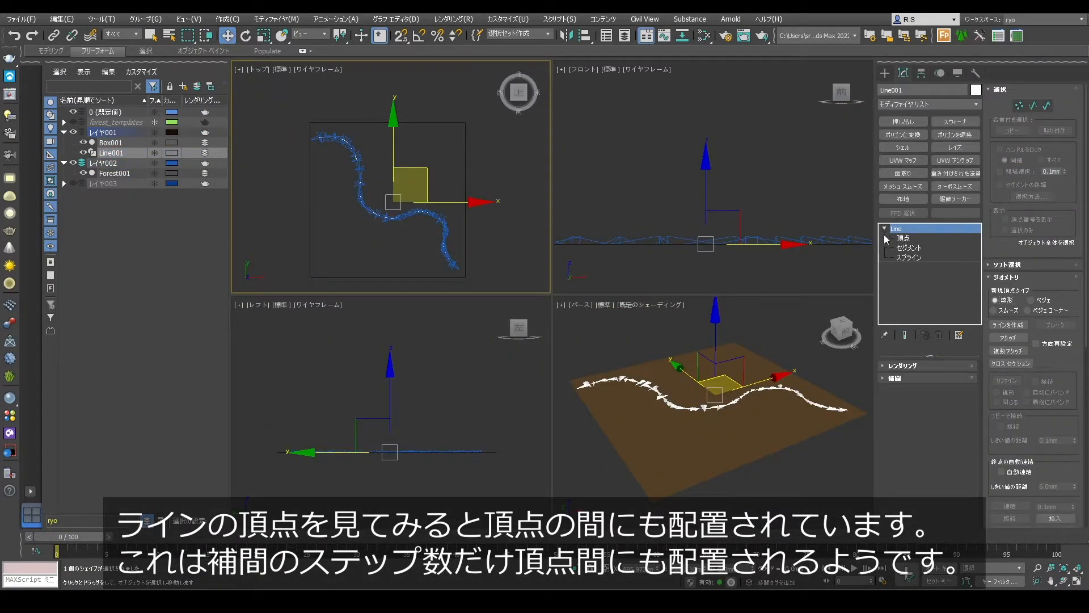
{"action": "left_click", "coordinate": [903, 238]}
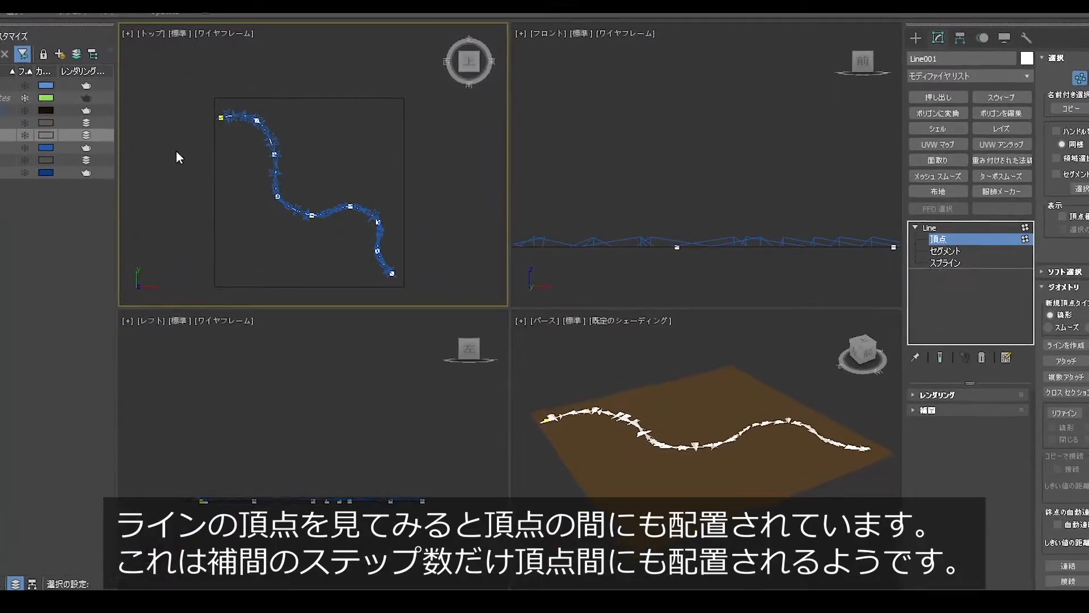
{"action": "scroll", "coordinate": [233, 111], "scroll_direction": "up", "scroll_amount": 5}
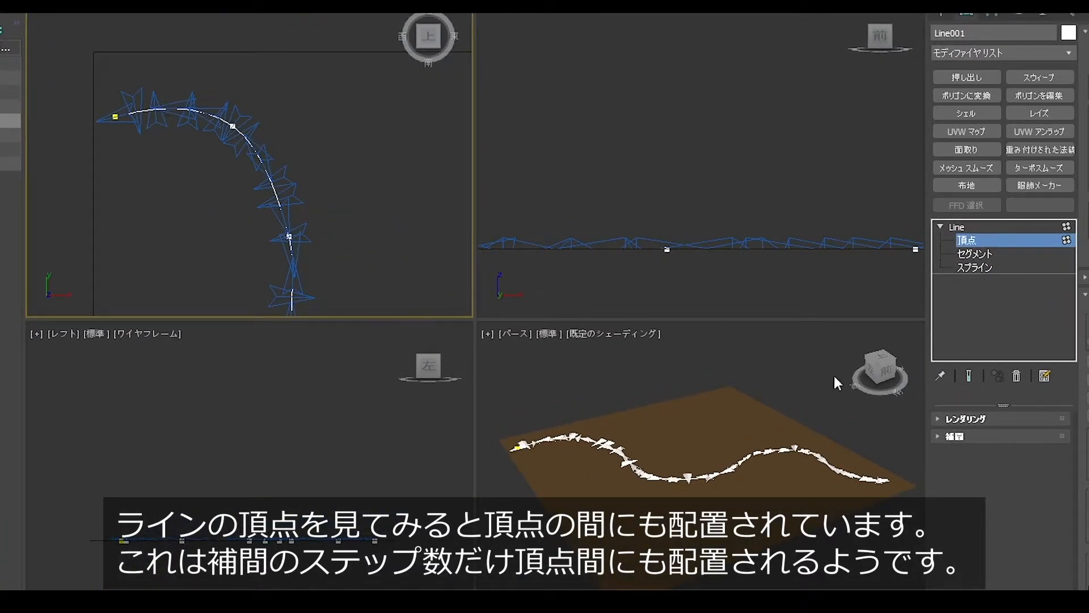
{"action": "left_click", "coordinate": [942, 436]}
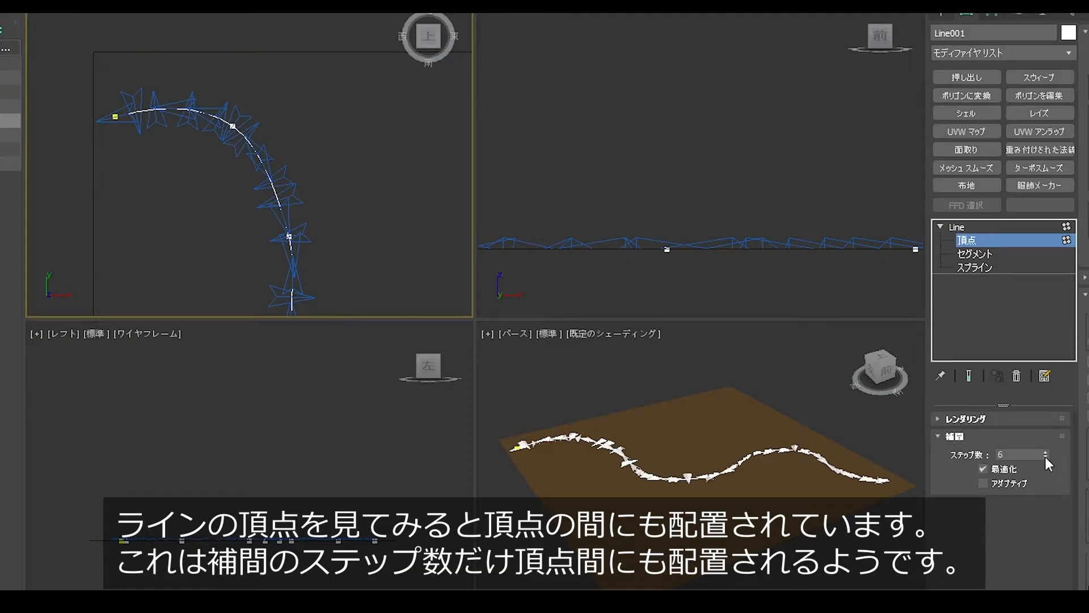
{"action": "left_click", "coordinate": [1046, 457]}
{"action": "left_click", "coordinate": [1046, 457]}
{"action": "left_click", "coordinate": [1046, 457]}
{"action": "left_click", "coordinate": [1045, 457]}
{"action": "left_click", "coordinate": [1046, 457]}
{"action": "left_click", "coordinate": [1045, 457]}
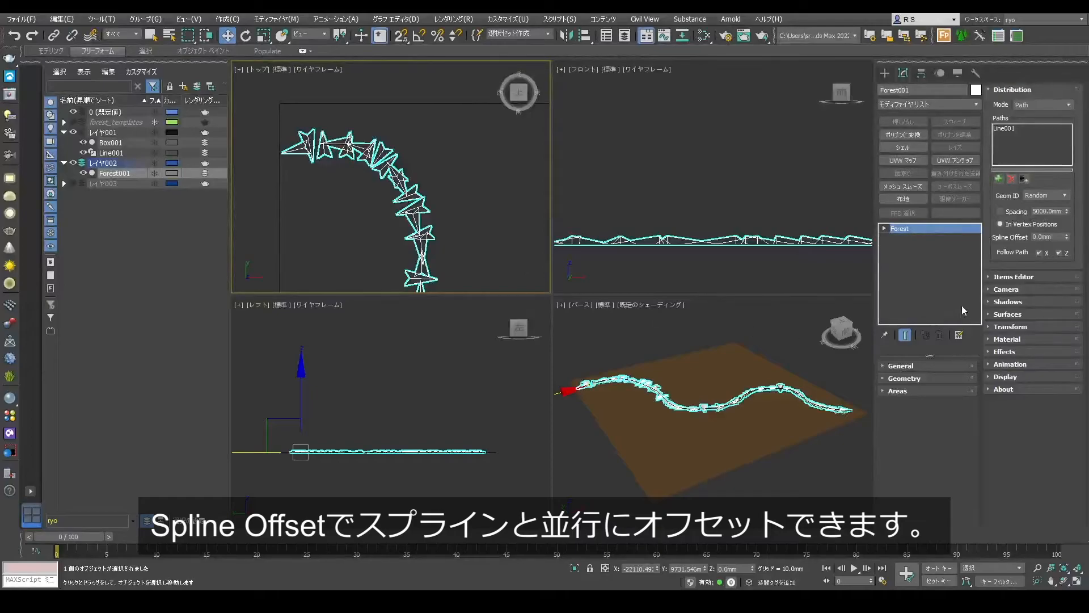
Step: Set the forest's Spline Offset to 500 mm and fine-tune it to 485 mm
{"action": "double_click", "coordinate": [1049, 237]}
{"action": "type", "text": "500"}
{"action": "key", "text": "Return"}
{"action": "mouse_move", "coordinate": [1067, 237]}
{"action": "left_mouse_down"}
{"action": "mouse_move", "coordinate": [1031, 454]}
{"action": "mouse_move", "coordinate": [1068, 238]}
{"action": "left_mouse_up"}
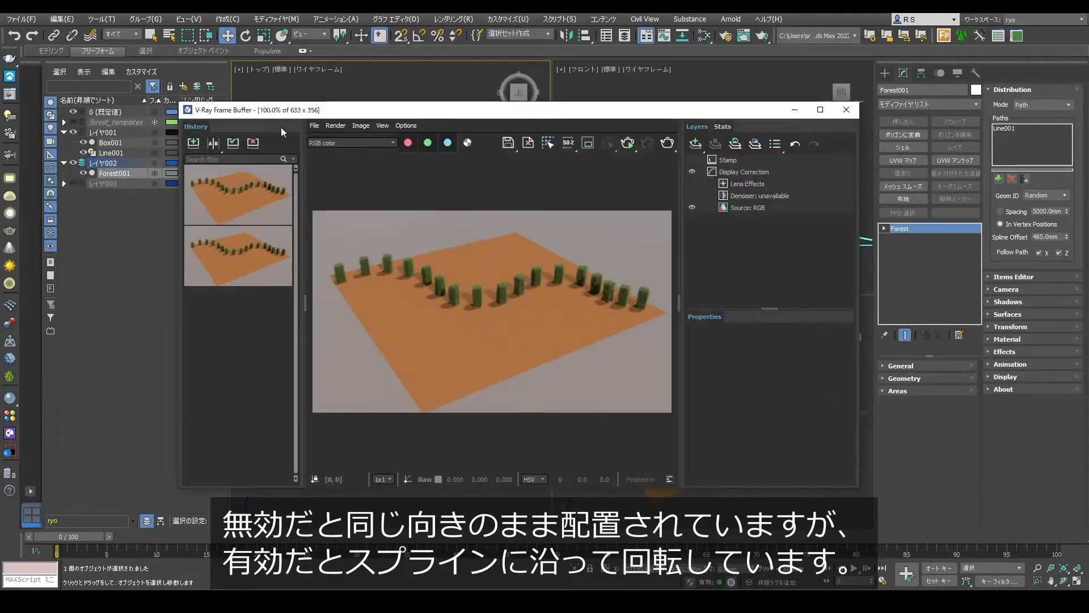
Step: Compare the renders with Follow Path off and on by sweeping the A/B divider across the image
{"action": "left_click", "coordinate": [212, 142]}
{"action": "left_click_drag", "start_coordinate": [492, 191], "coordinate": [659, 192]}
{"action": "left_click_drag", "start_coordinate": [659, 192], "coordinate": [329, 192]}
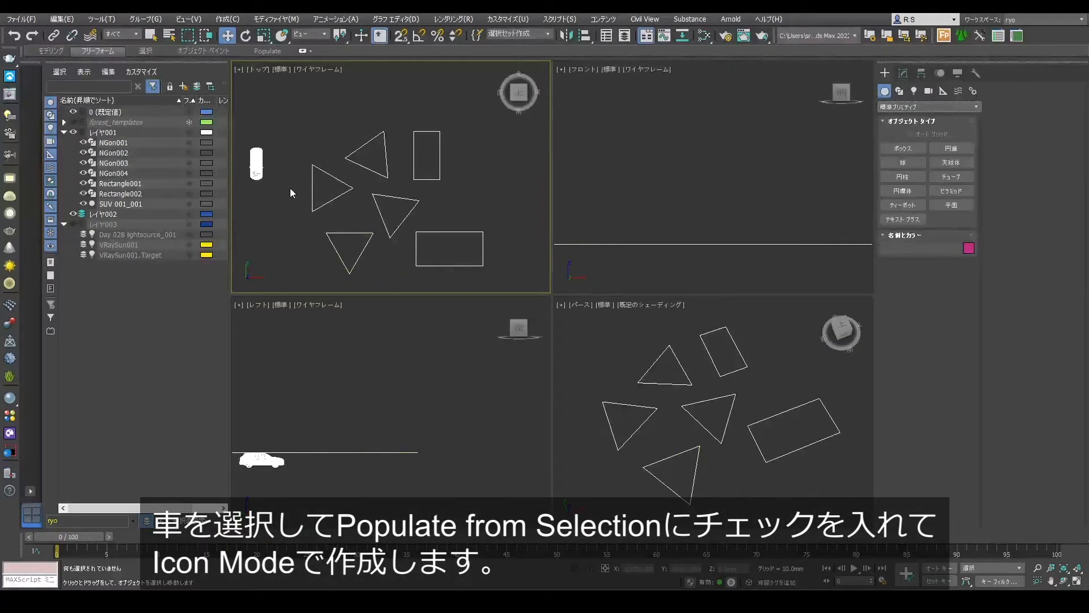
Step: Create a Forest Pro object in Icon Mode beside the car in the top view, populated from the selected car SUV 001_001
{"action": "left_click", "coordinate": [263, 167]}
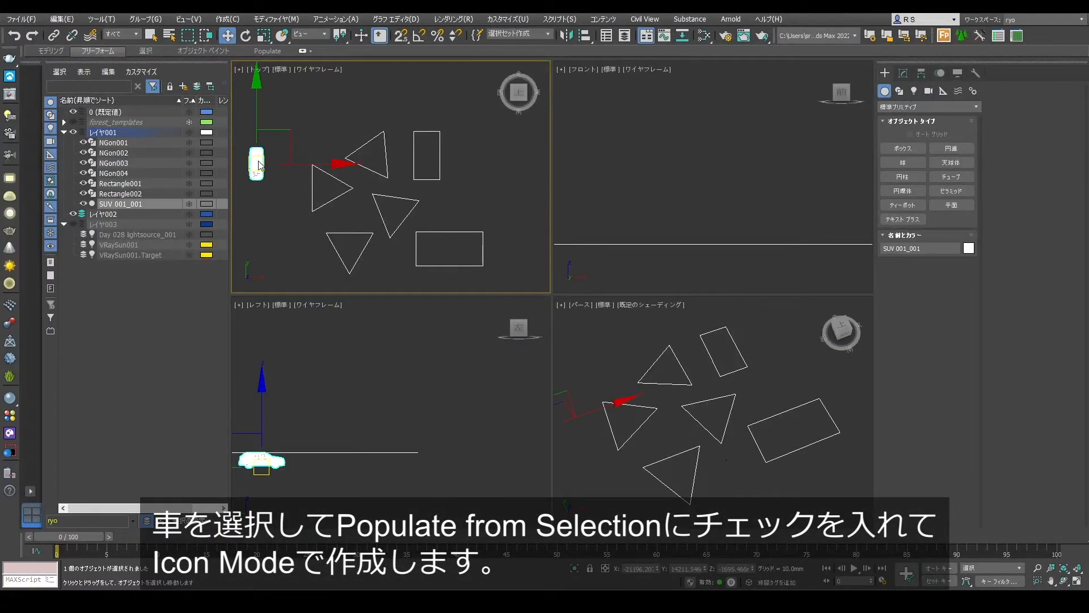
{"action": "left_click", "coordinate": [943, 36]}
{"action": "left_click", "coordinate": [894, 266]}
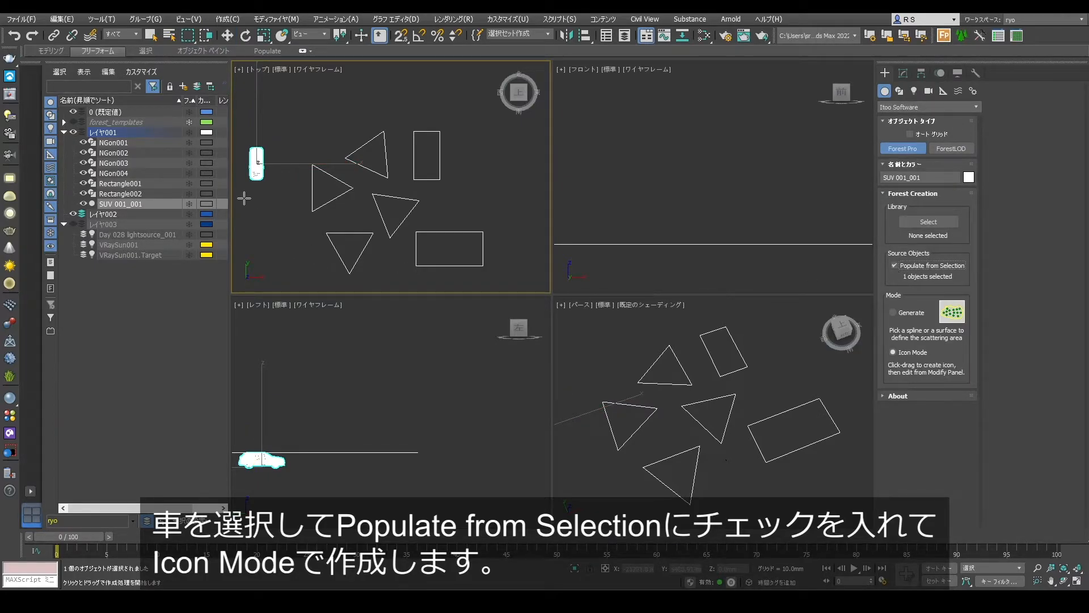
{"action": "left_click_drag", "start_coordinate": [244, 196], "coordinate": [252, 216]}
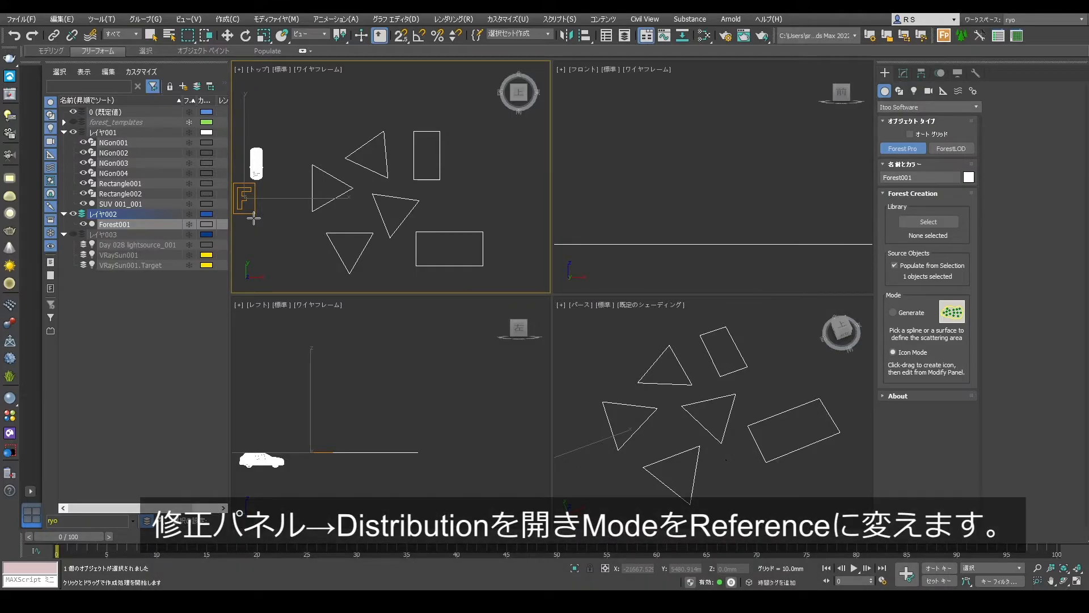
Step: Set the forest's distribution mode to Reference and add NGon001 to NGon004, Rectangle001 and Rectangle002 as its reference objects
{"action": "left_click", "coordinate": [903, 73]}
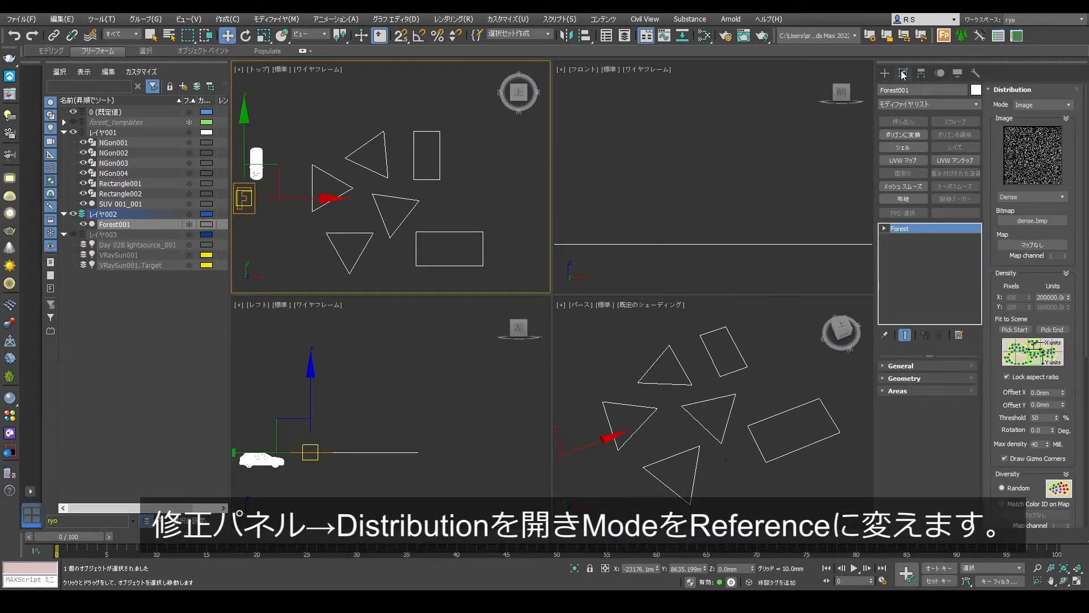
{"action": "left_click", "coordinate": [1038, 107]}
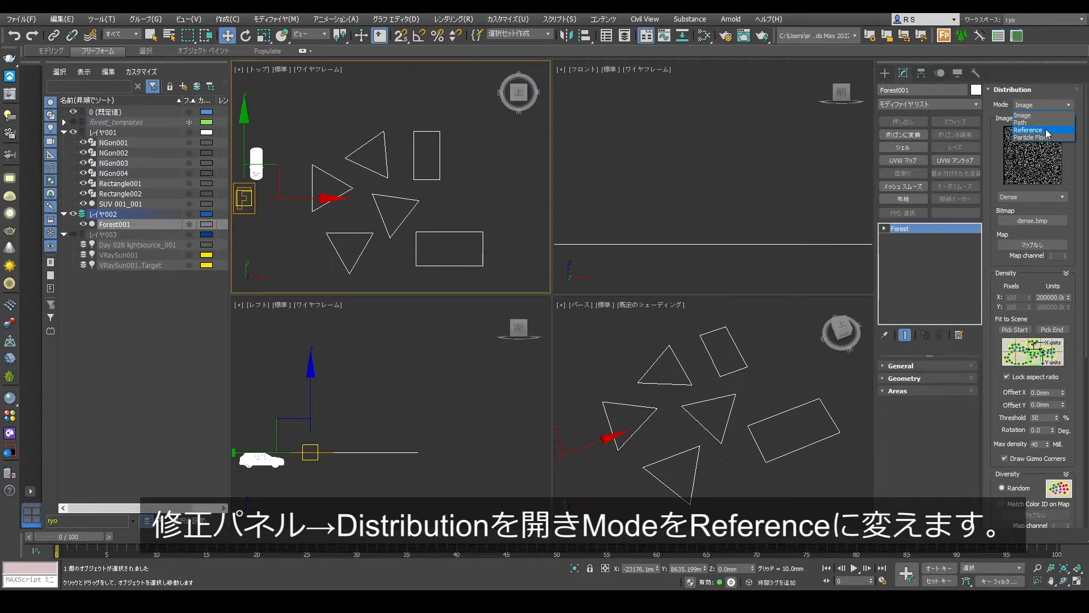
{"action": "left_click", "coordinate": [1044, 131]}
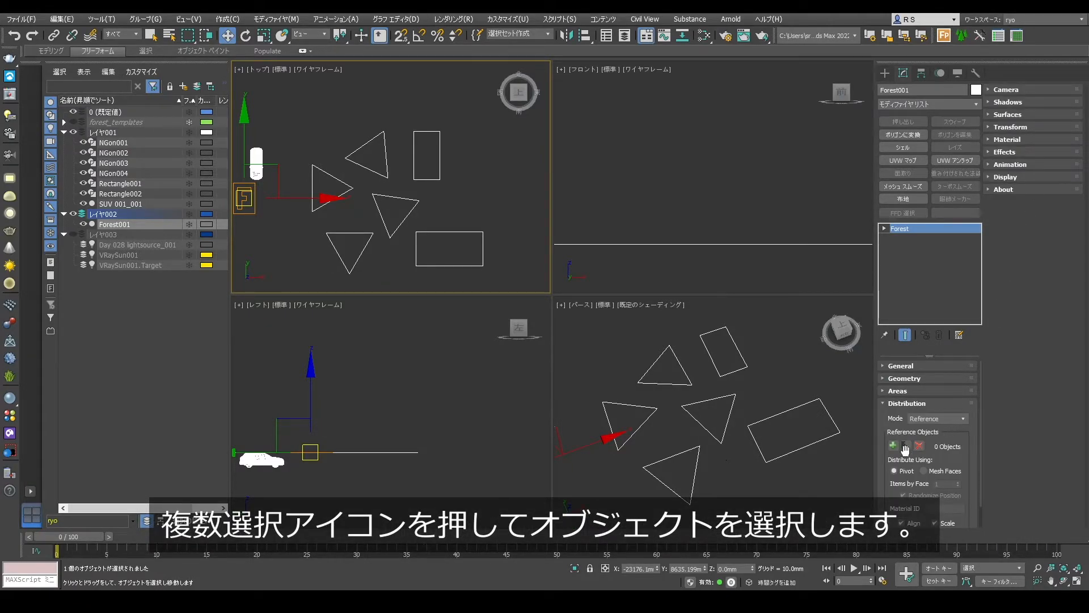
{"action": "left_click", "coordinate": [908, 447]}
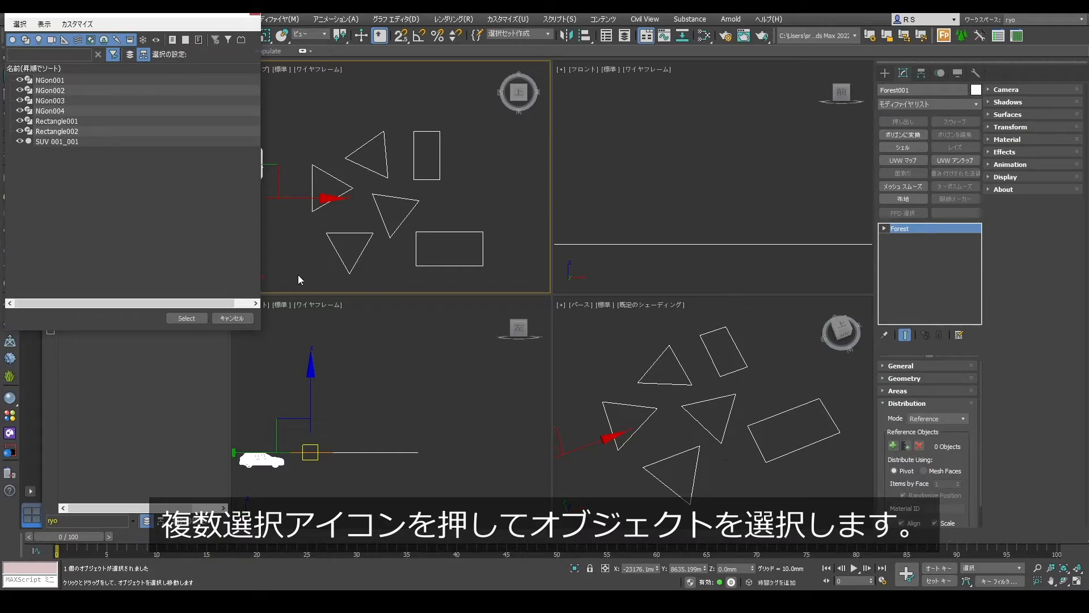
{"action": "left_click", "coordinate": [73, 80]}
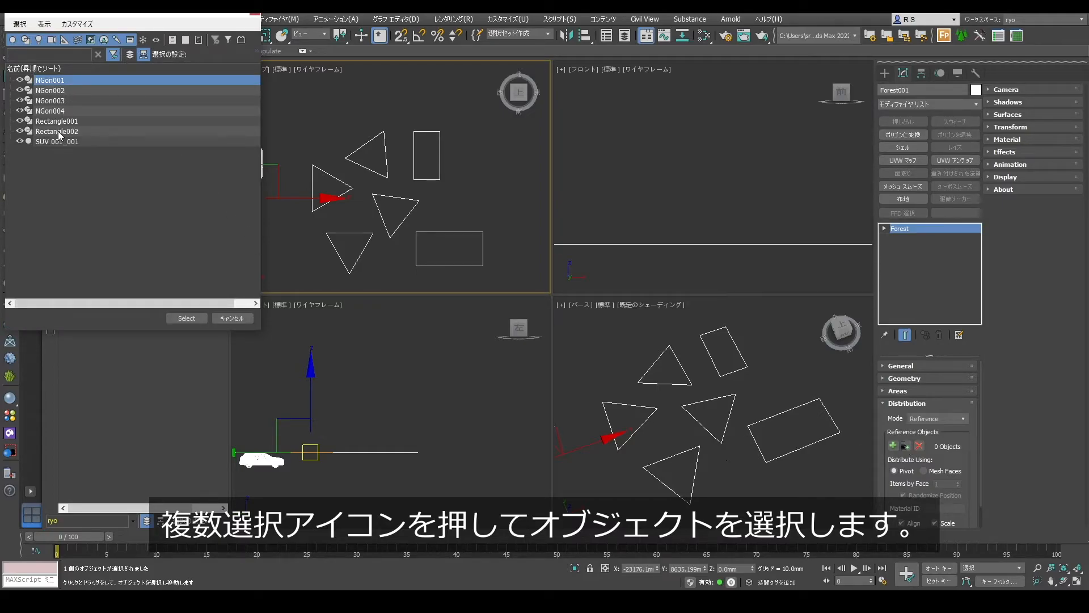
{"action": "left_click", "coordinate": [62, 131], "text": "shift"}
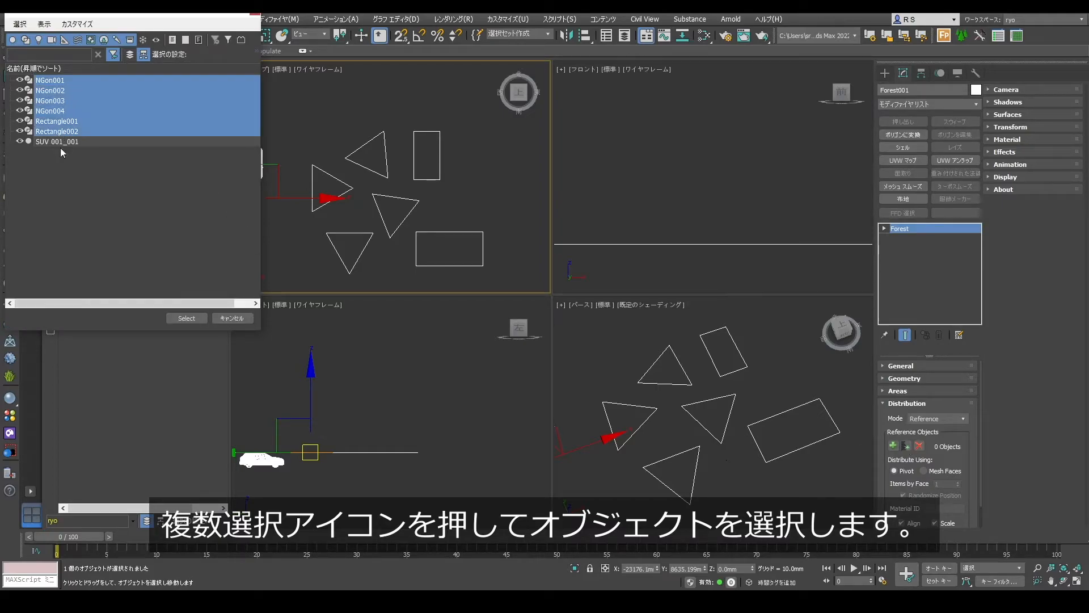
{"action": "left_click", "coordinate": [192, 320]}
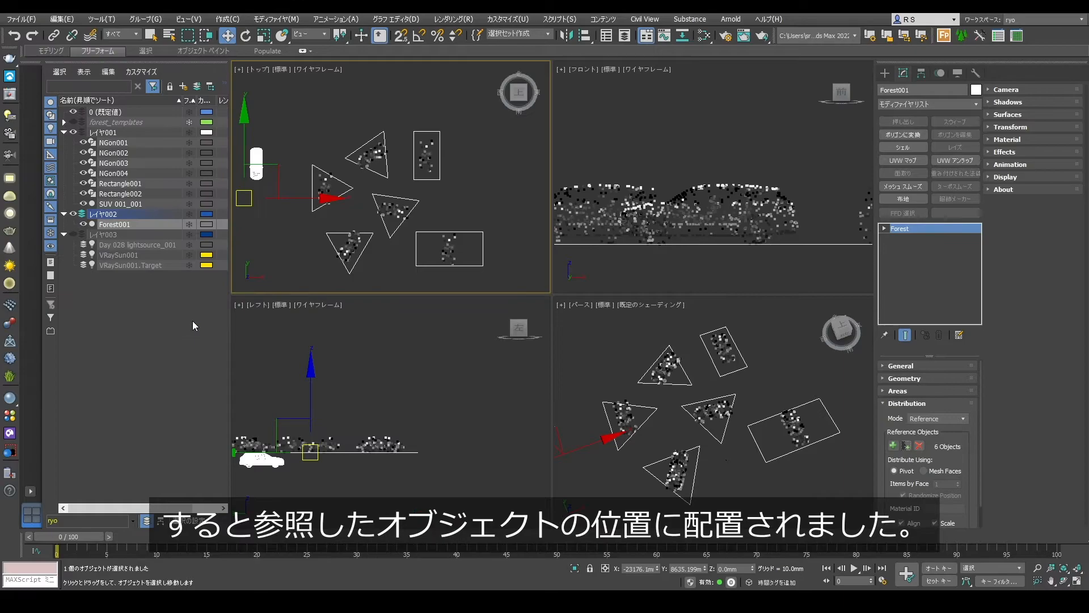
Step: Render the forest in the V-Ray Frame Buffer and move triangle NGon002 past the upright rectangle in the top view
{"action": "left_click", "coordinate": [9, 94]}
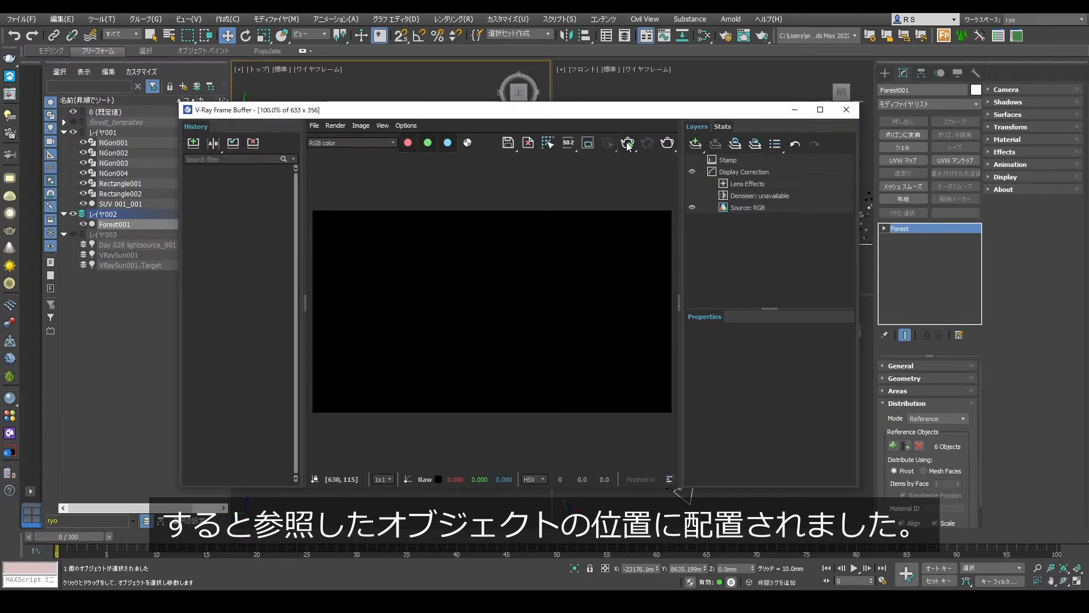
{"action": "left_click", "coordinate": [627, 143]}
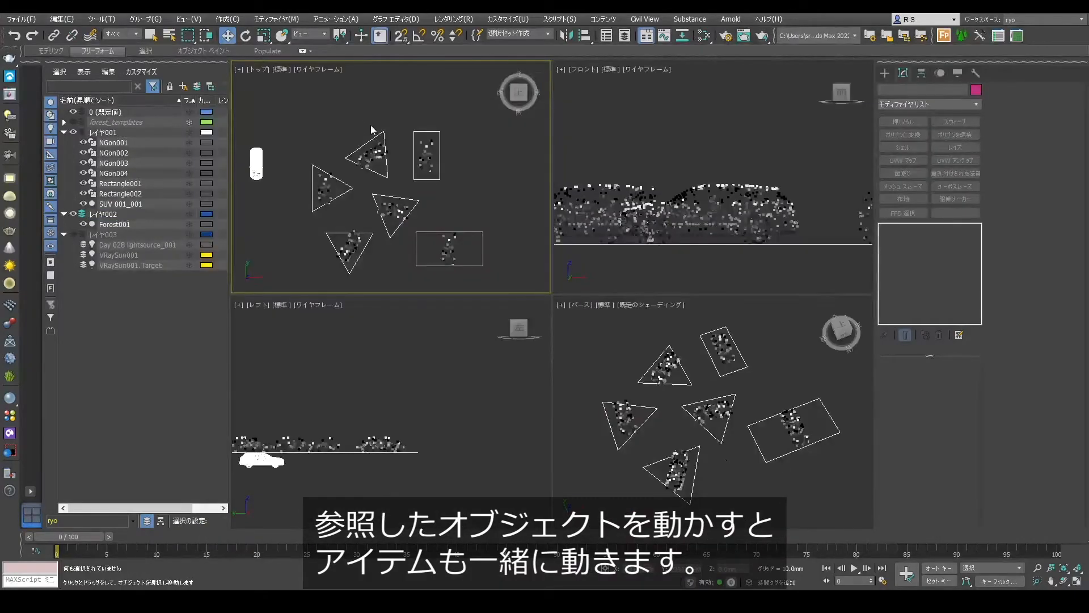
{"action": "left_click", "coordinate": [383, 132]}
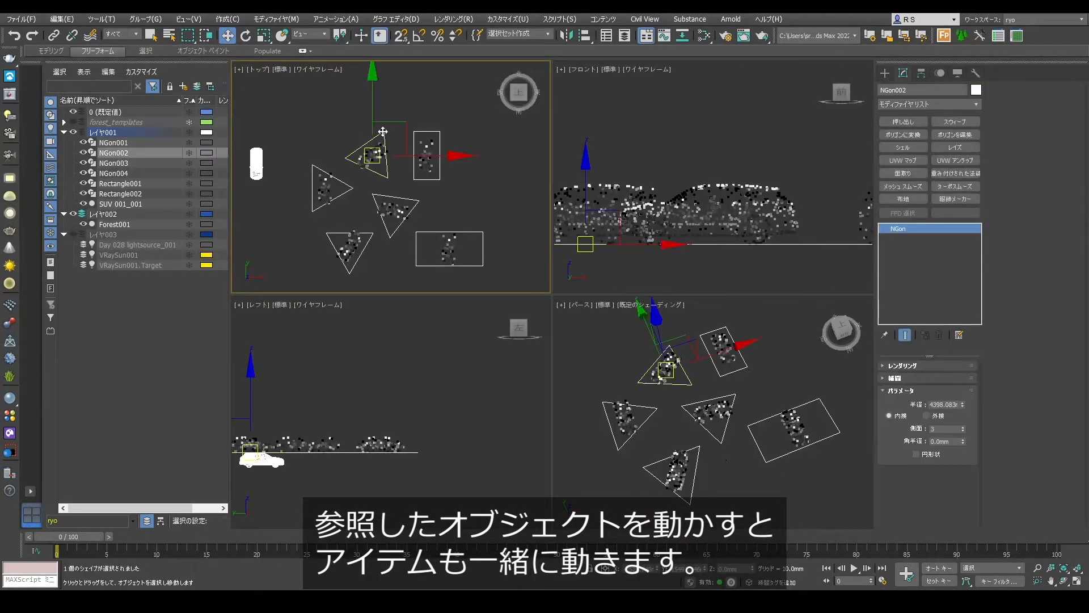
{"action": "left_click_drag", "start_coordinate": [383, 132], "coordinate": [498, 169]}
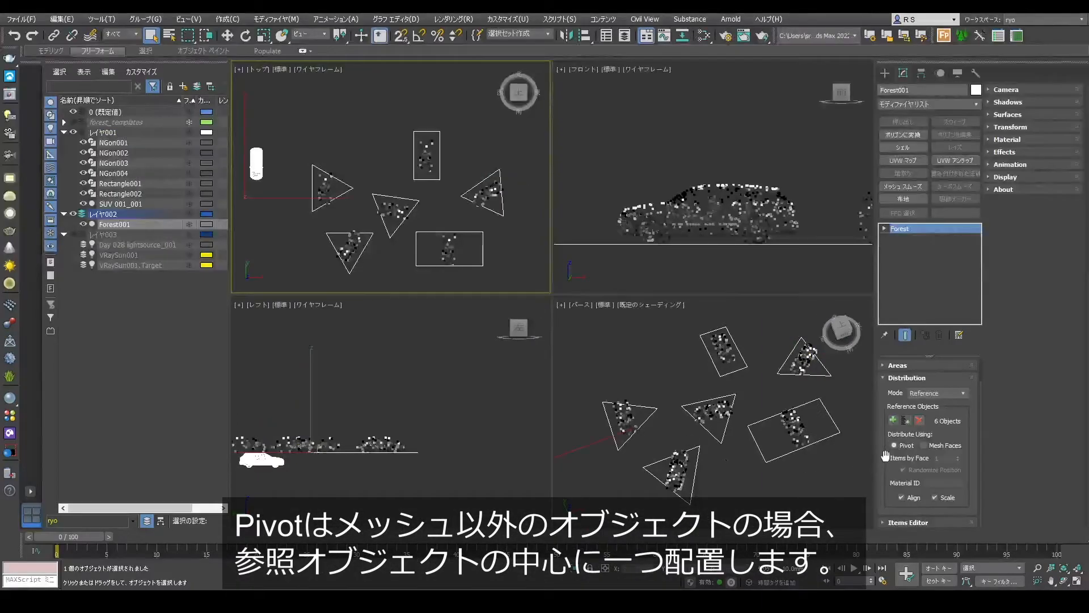
Step: Distribute the cars using Mesh Faces, try Items by Face at 3, and return it to 1
{"action": "left_click", "coordinate": [923, 446]}
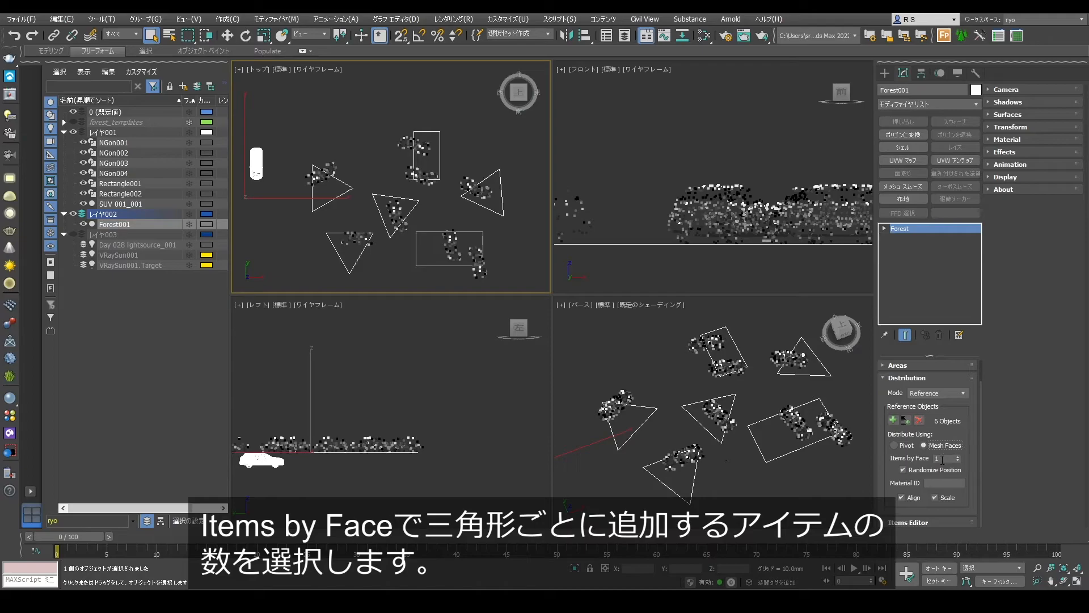
{"action": "left_click", "coordinate": [957, 457]}
{"action": "left_click", "coordinate": [958, 457]}
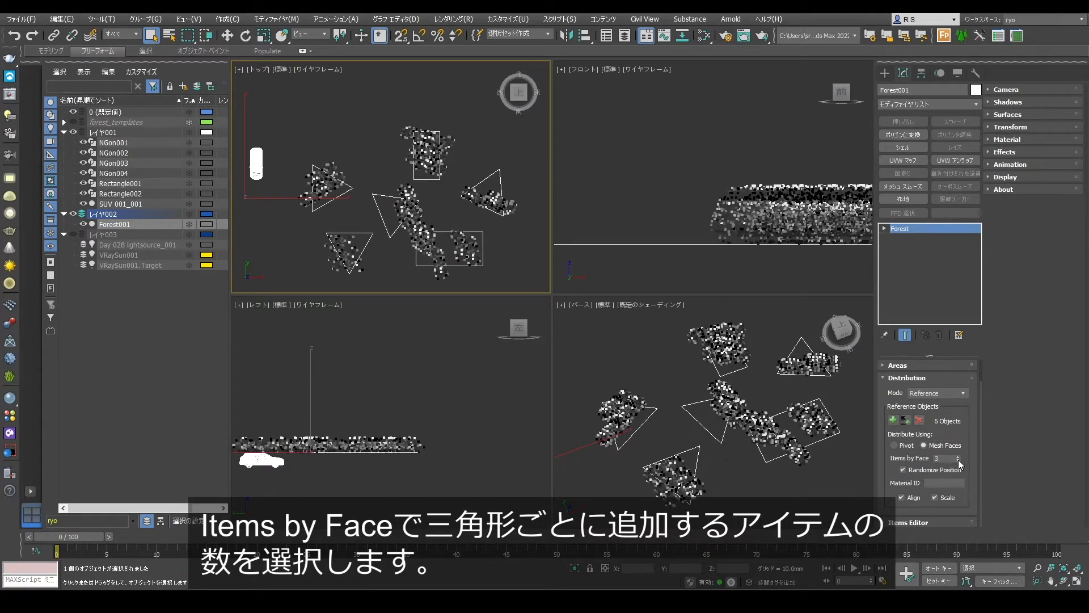
{"action": "left_click", "coordinate": [958, 460]}
{"action": "left_click", "coordinate": [958, 460]}
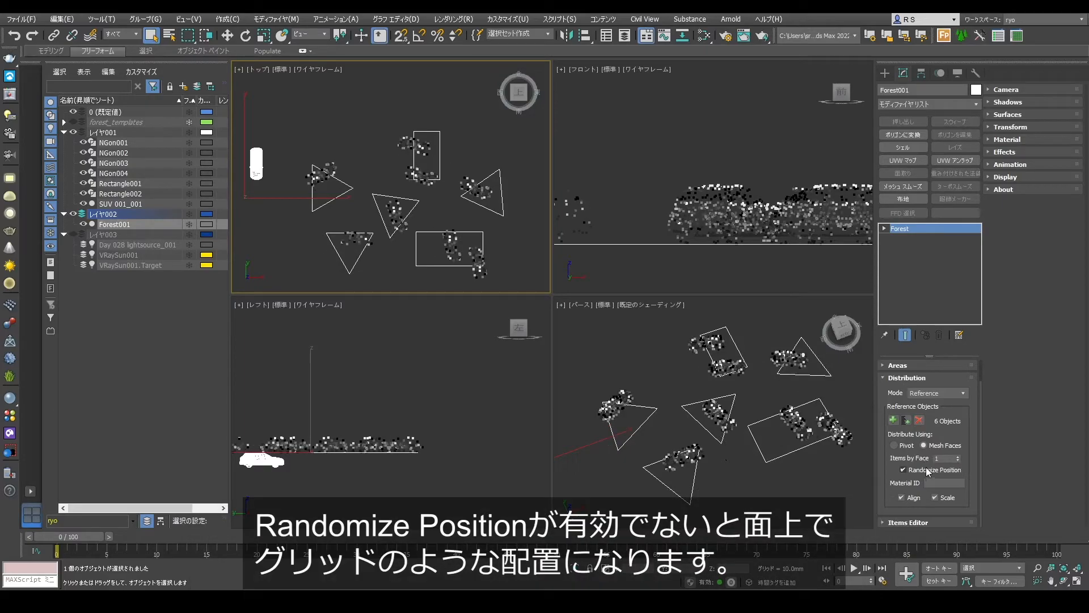
Step: Turn Randomize Position off and back on, and do the same with Align, to compare the car placement
{"action": "left_click", "coordinate": [910, 472]}
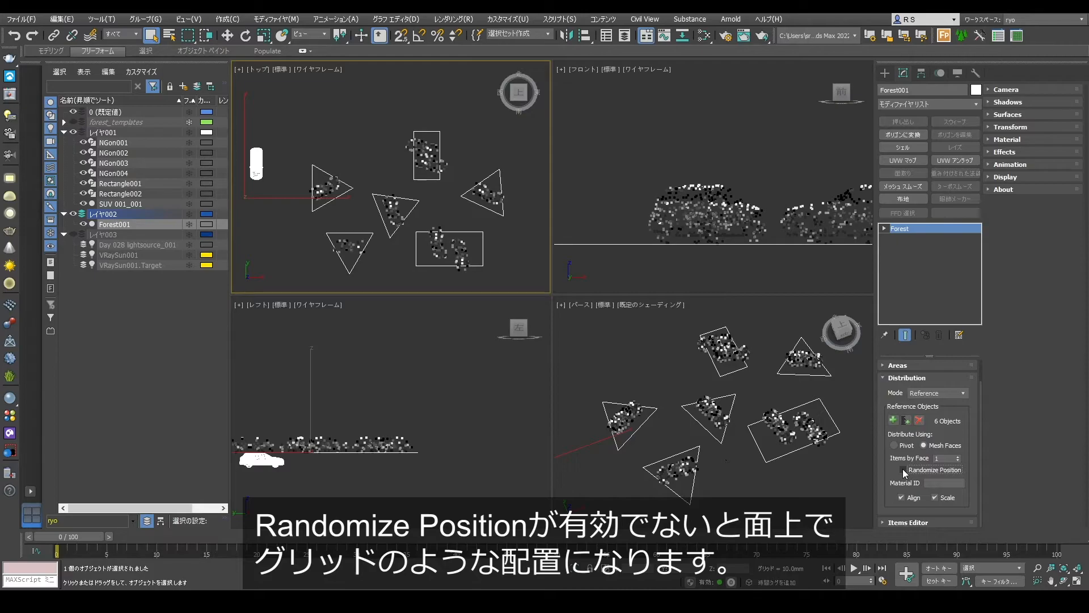
{"action": "left_click", "coordinate": [904, 471]}
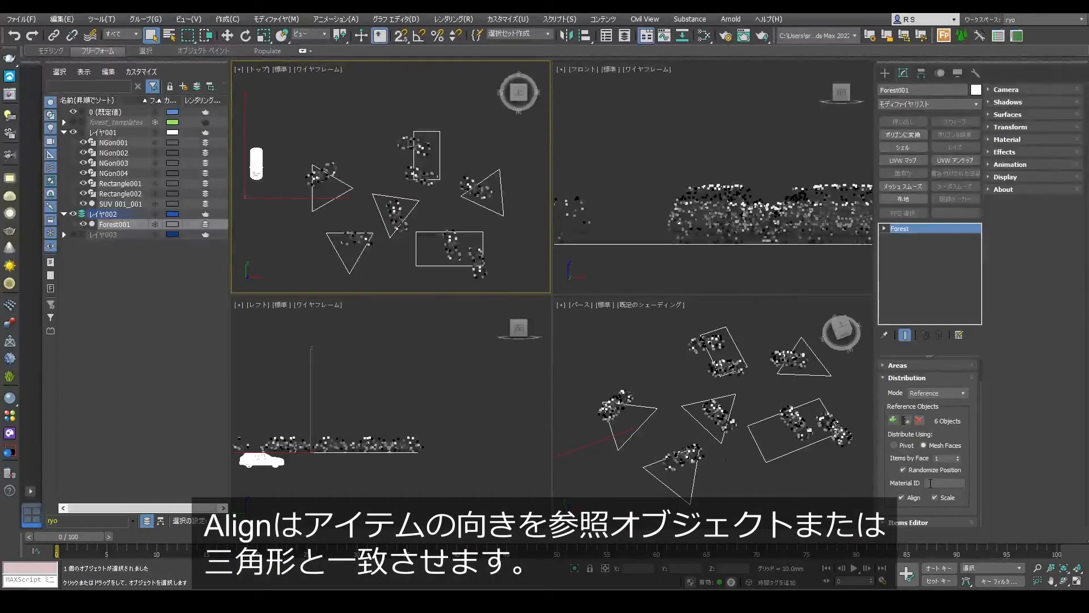
{"action": "left_click", "coordinate": [901, 497]}
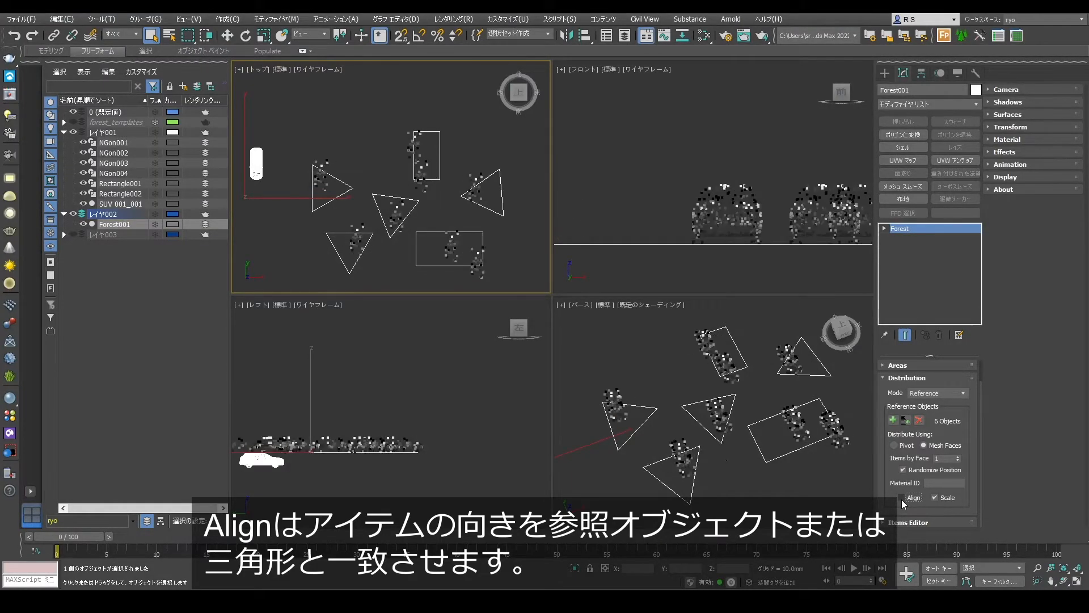
{"action": "left_click", "coordinate": [901, 497]}
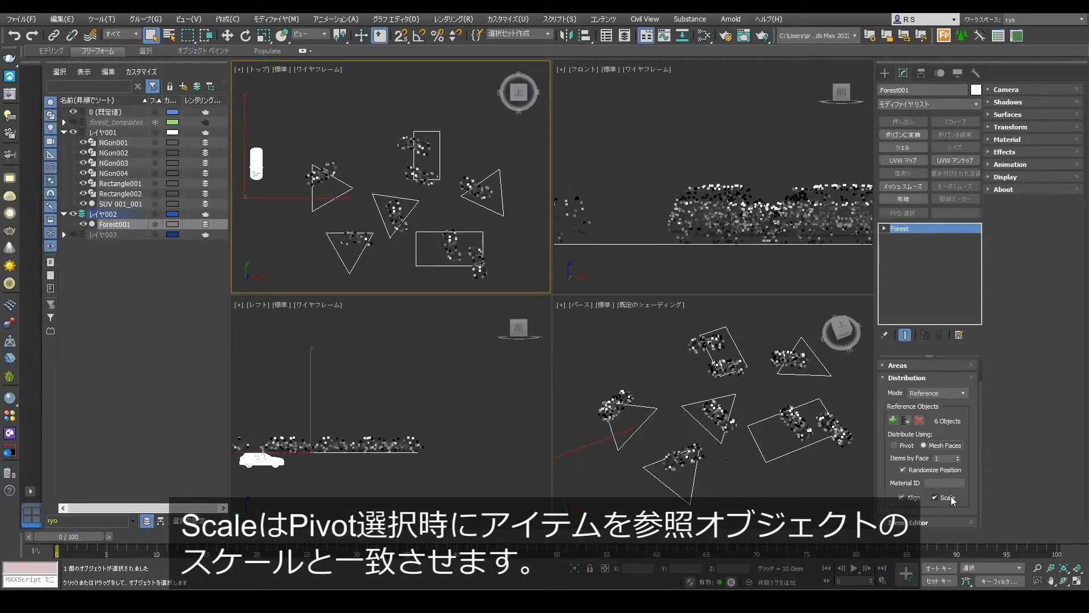
Step: Switch the distribution to Pivot and uniformly enlarge triangle NGon003 in the top view to scale its car along
{"action": "left_click", "coordinate": [902, 446]}
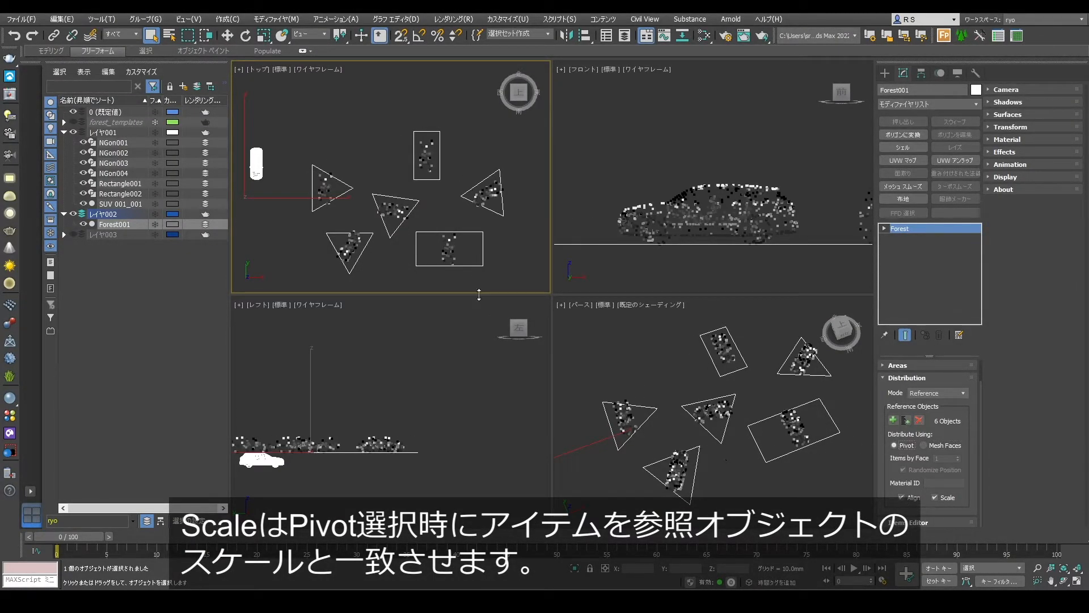
{"action": "left_click", "coordinate": [376, 196]}
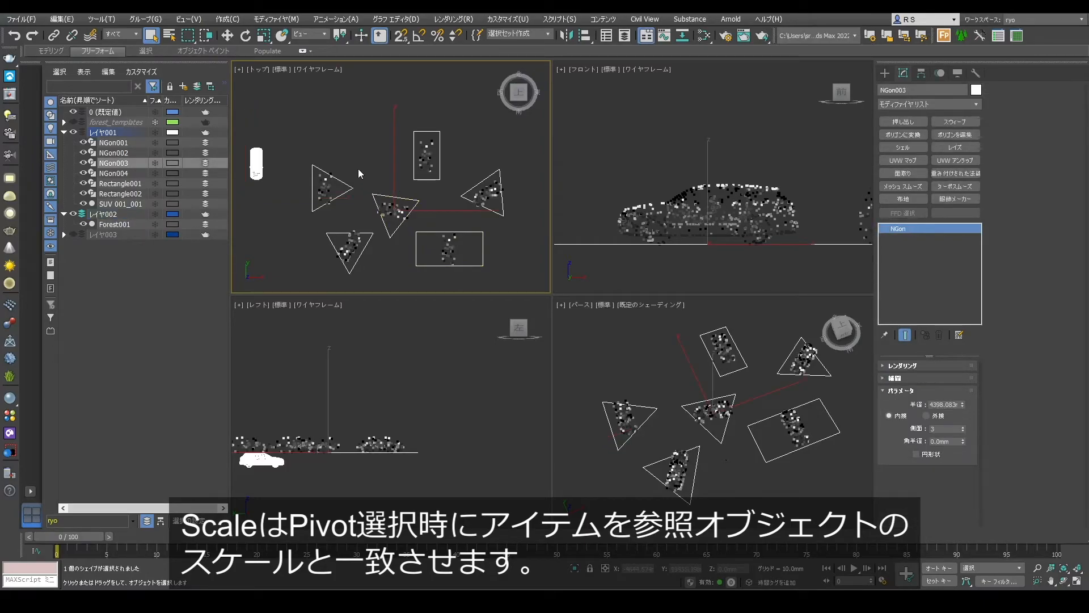
{"action": "key", "text": "r"}
{"action": "left_click_drag", "start_coordinate": [428, 202], "coordinate": [466, 180]}
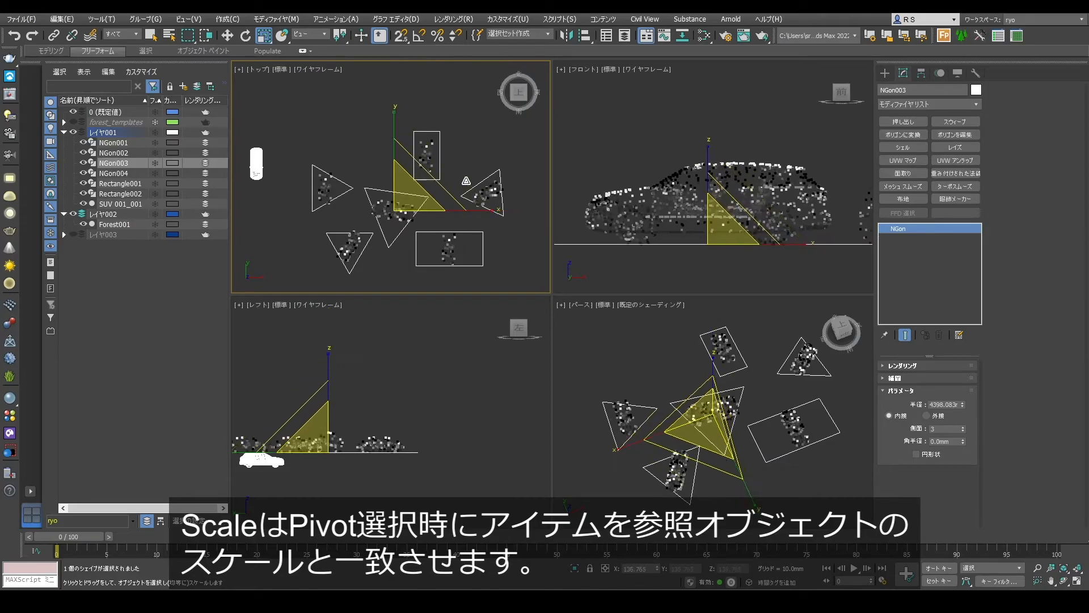